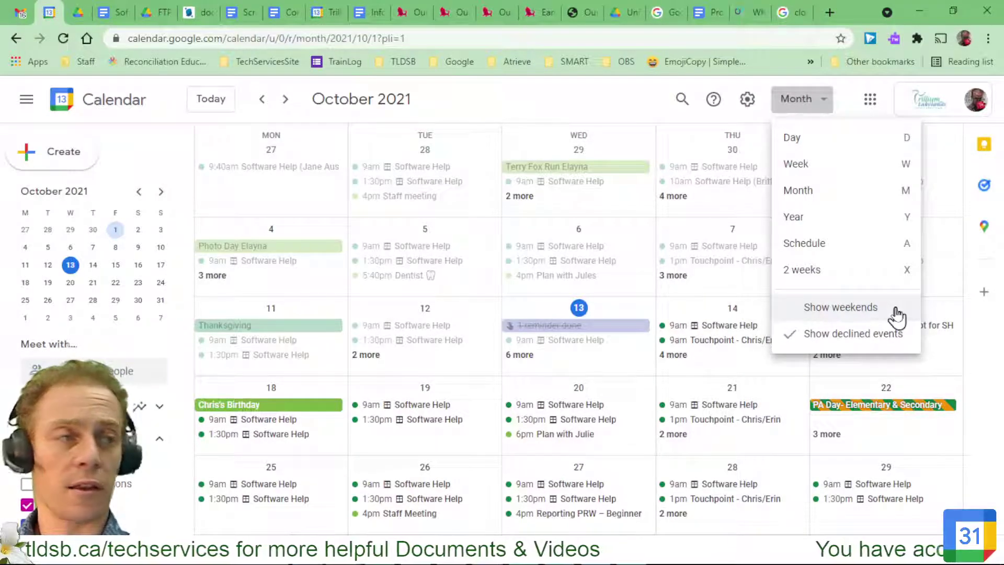
# - Preview the calendar in the 2 weeks view and return to the month view
pyautogui.click(844, 277)
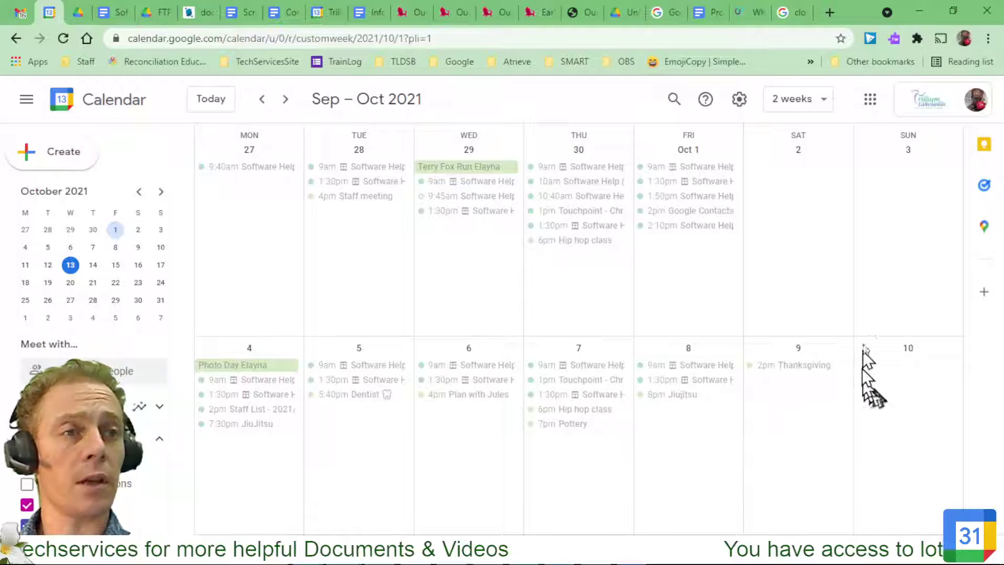
pyautogui.click(800, 101)
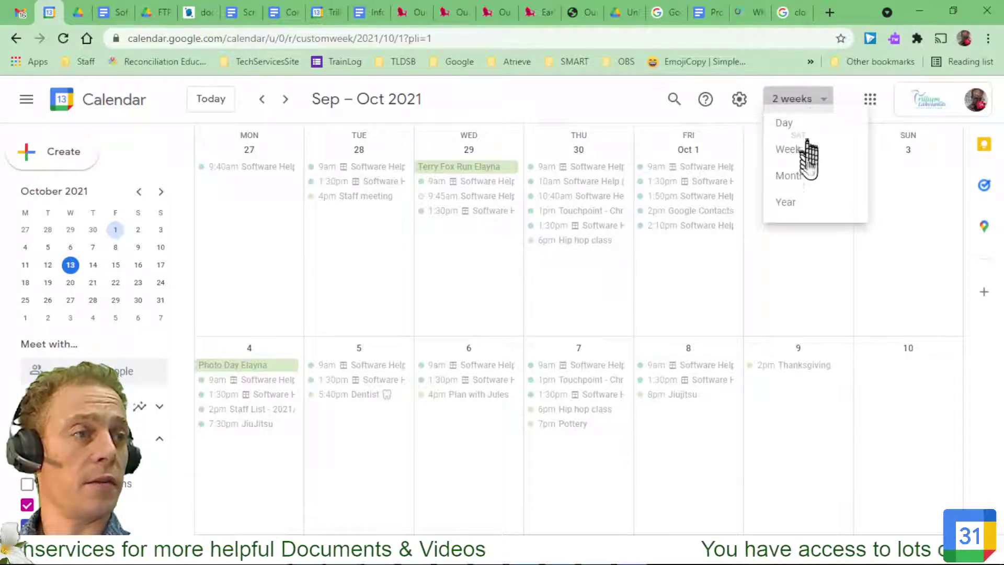
pyautogui.click(814, 193)
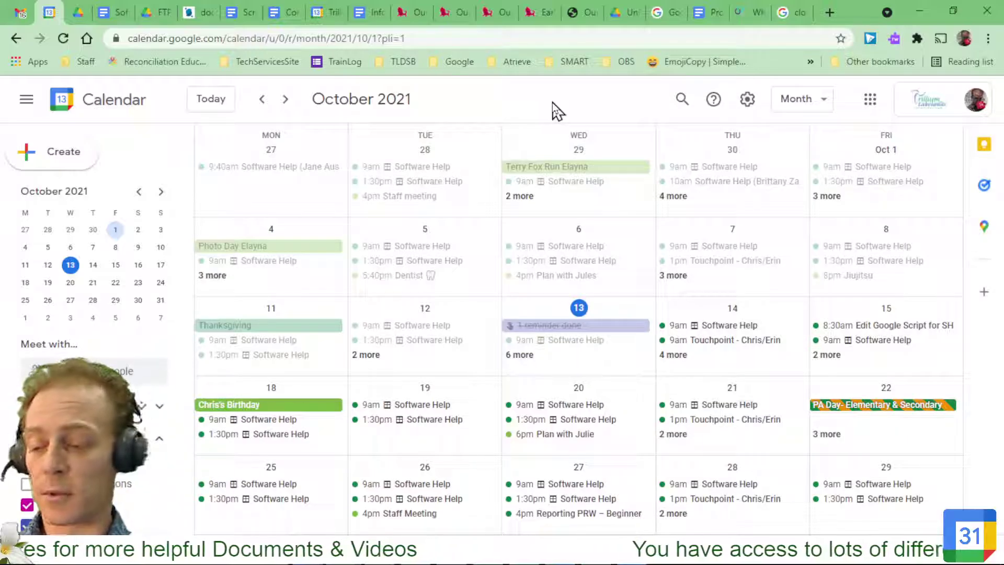
# - View the current week around today in the week view and return to the month view
pyautogui.press('w')
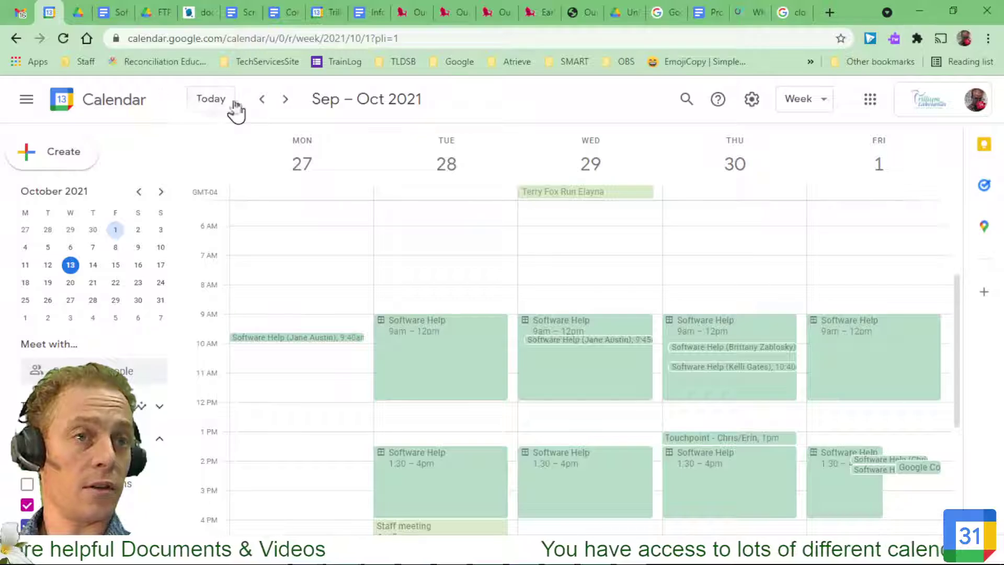
pyautogui.click(208, 105)
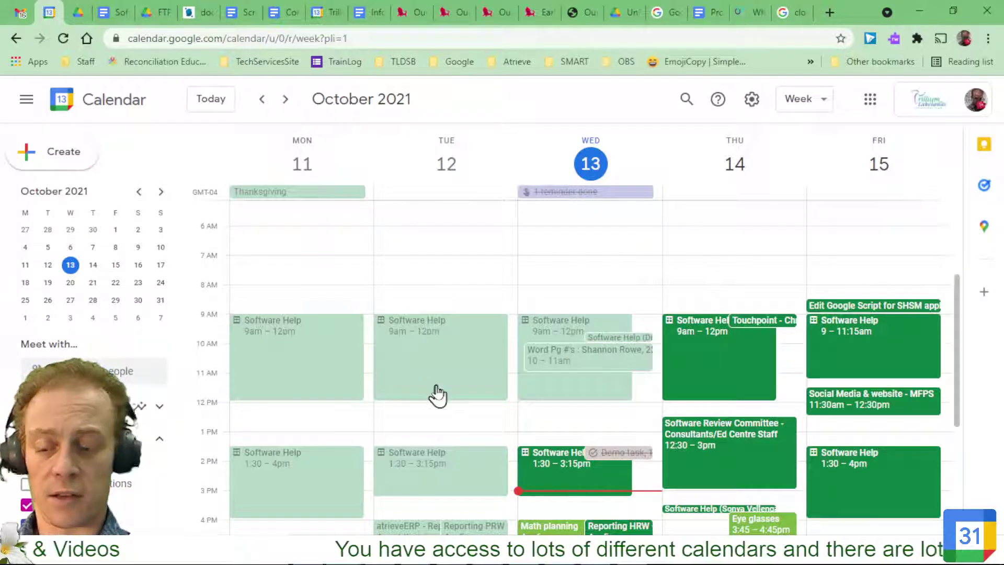
pyautogui.press('m')
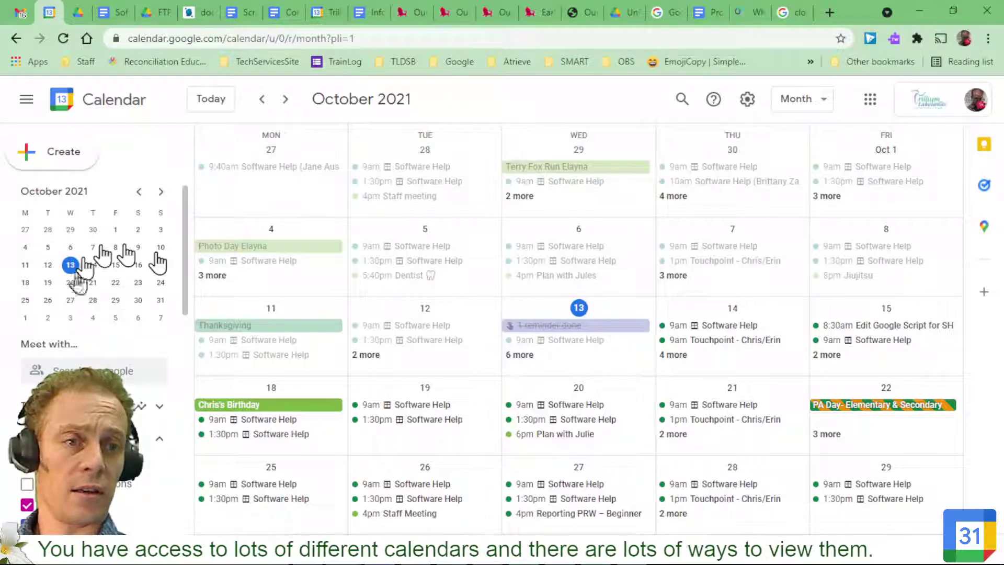
# - Turn on the Days of Significance and SYSTEM CALENDAR calendars in the other calendars list
pyautogui.hotkey('ctrl', 'f')
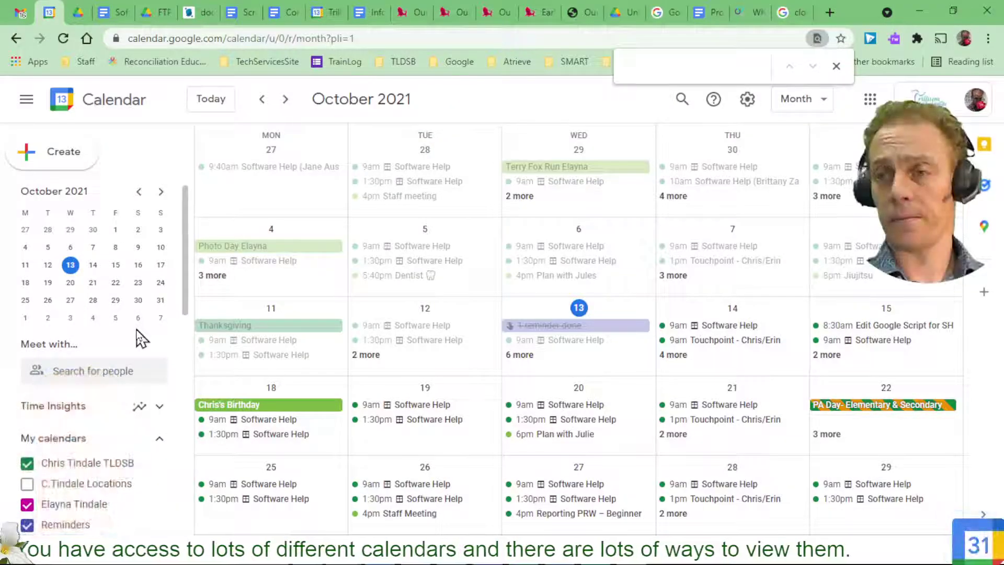
pyautogui.scroll(-4, 134, 434)
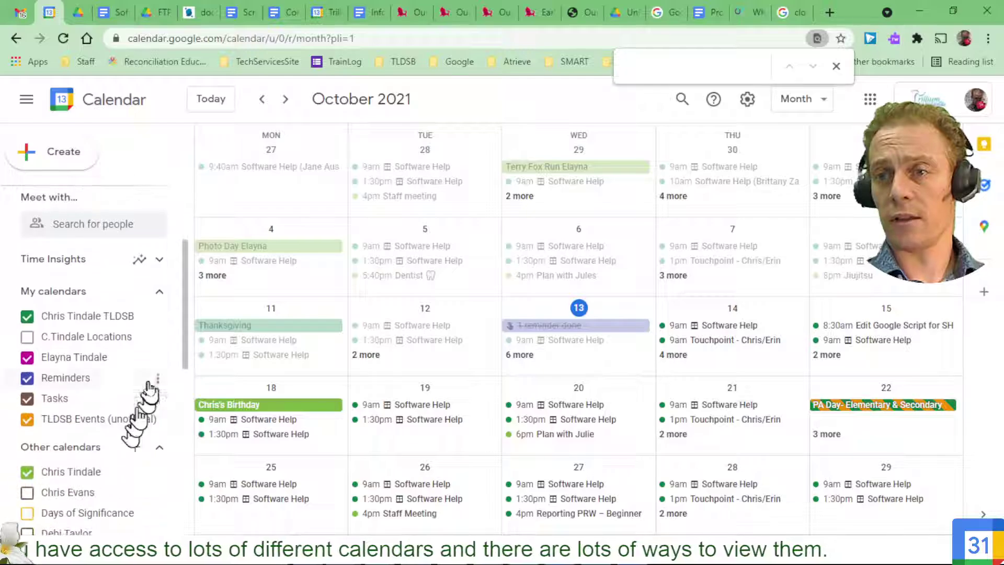
pyautogui.scroll(-1, 150, 390)
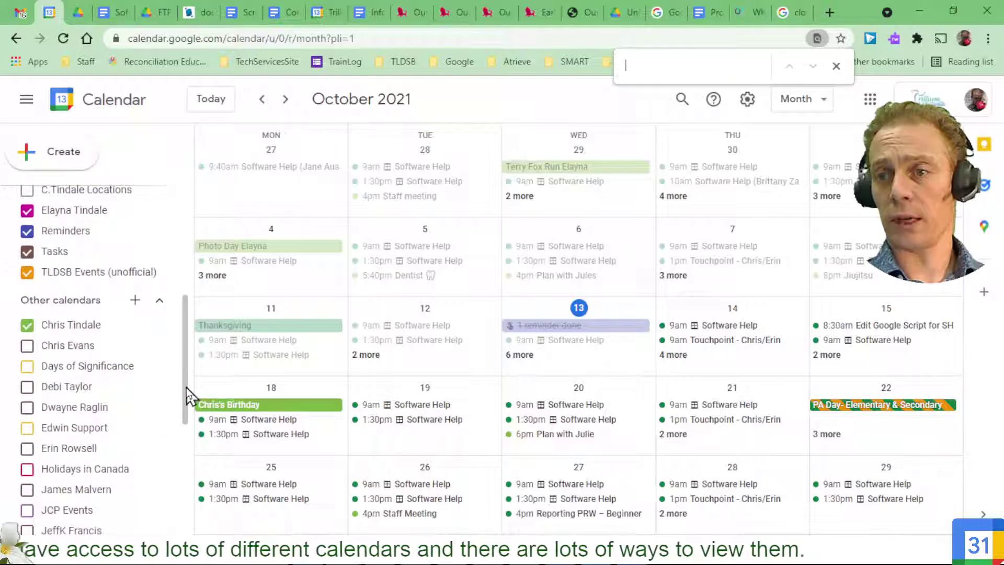
pyautogui.moveTo(186, 387); pyautogui.dragTo(195, 336)
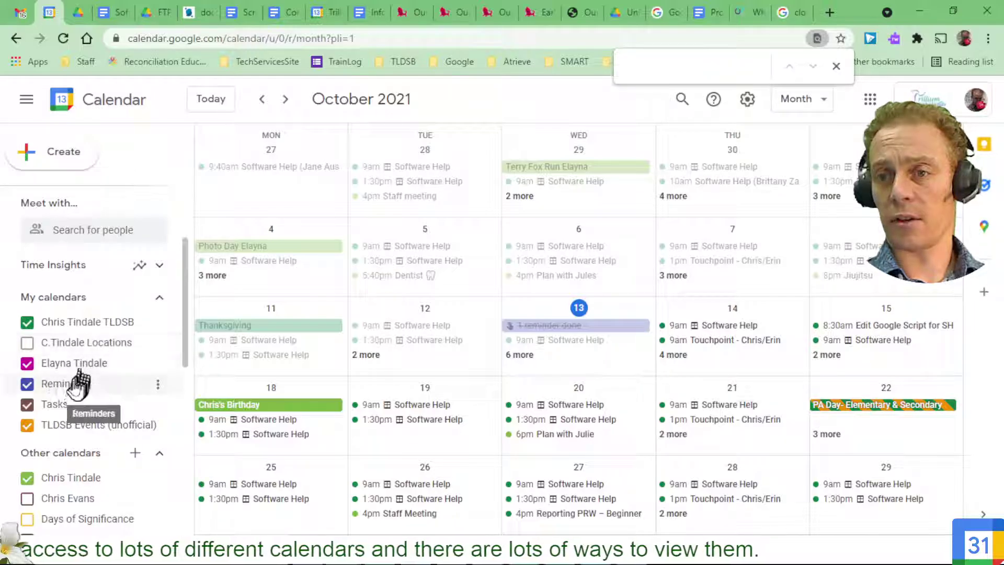
pyautogui.scroll(-6, 73, 429)
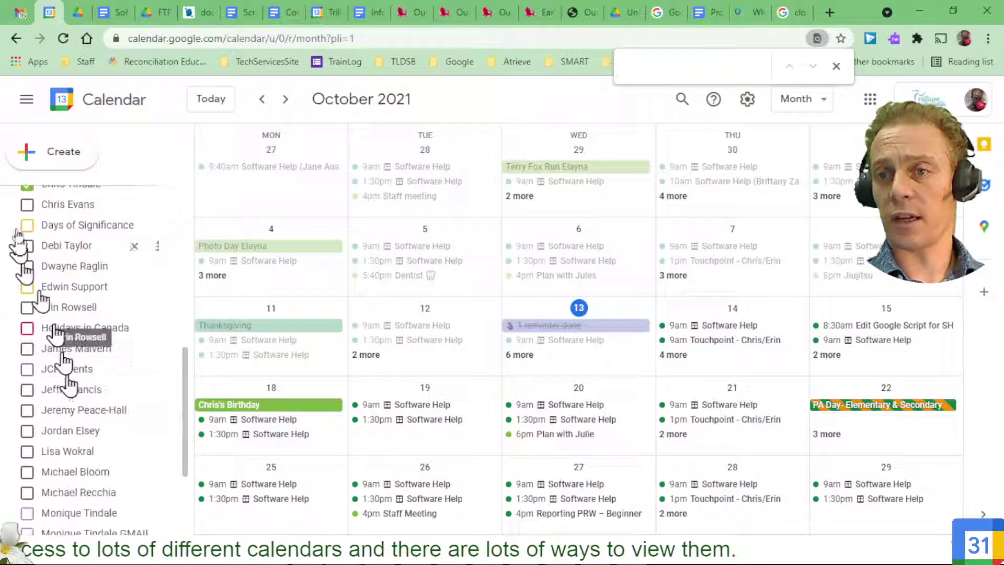
pyautogui.click(28, 226)
pyautogui.scroll(-3, 29, 314)
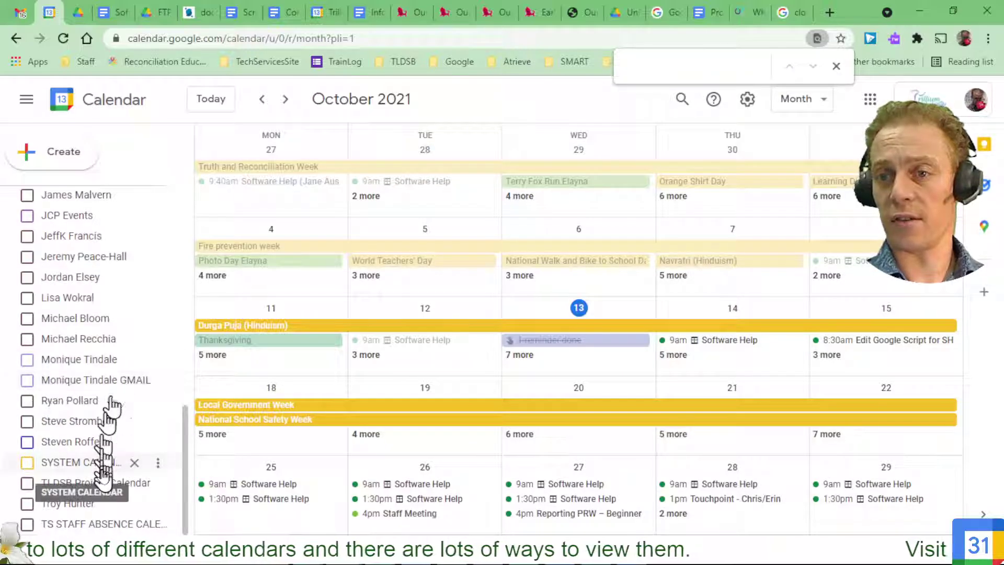
pyautogui.click(28, 463)
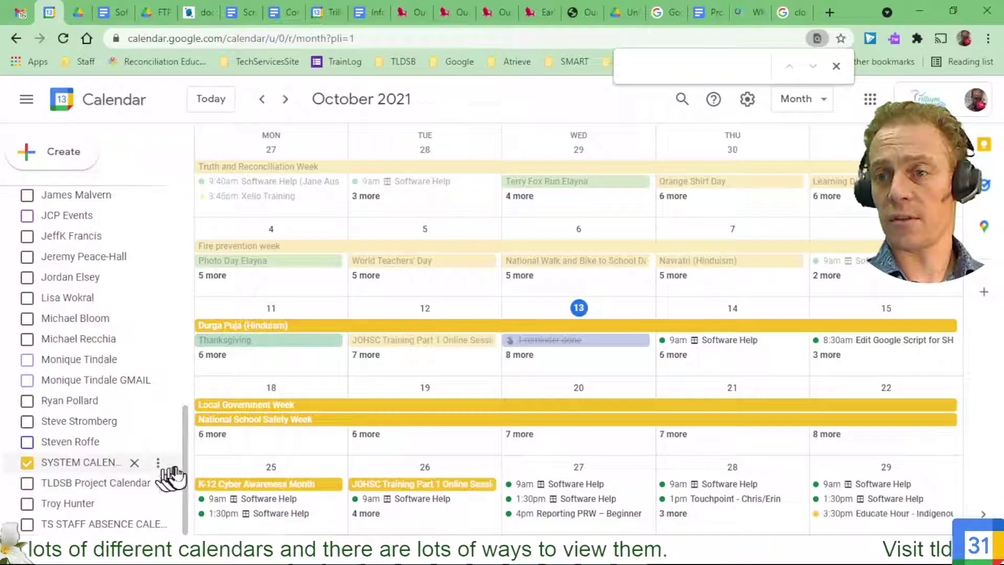
# - List all events for Wednesday, October 13, and hide SYSTEM CALENDAR from the calendar list
pyautogui.moveTo(186, 463); pyautogui.dragTo(189, 318)
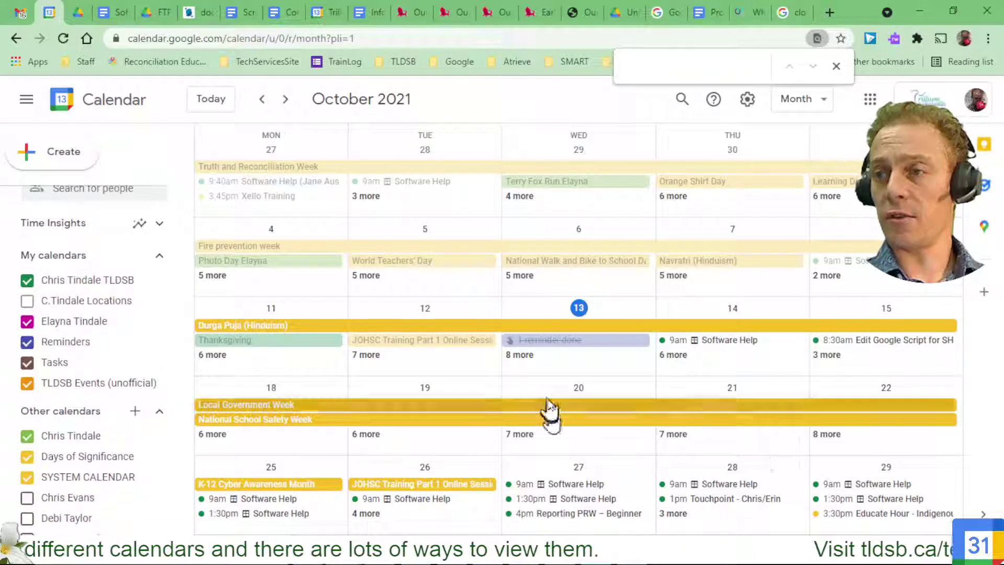
pyautogui.click(528, 355)
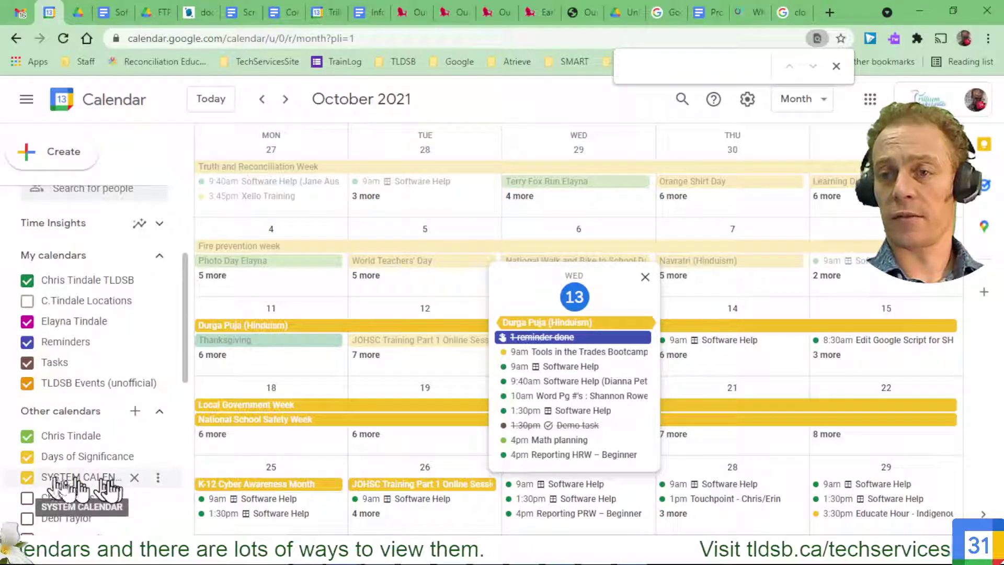
pyautogui.click(157, 482)
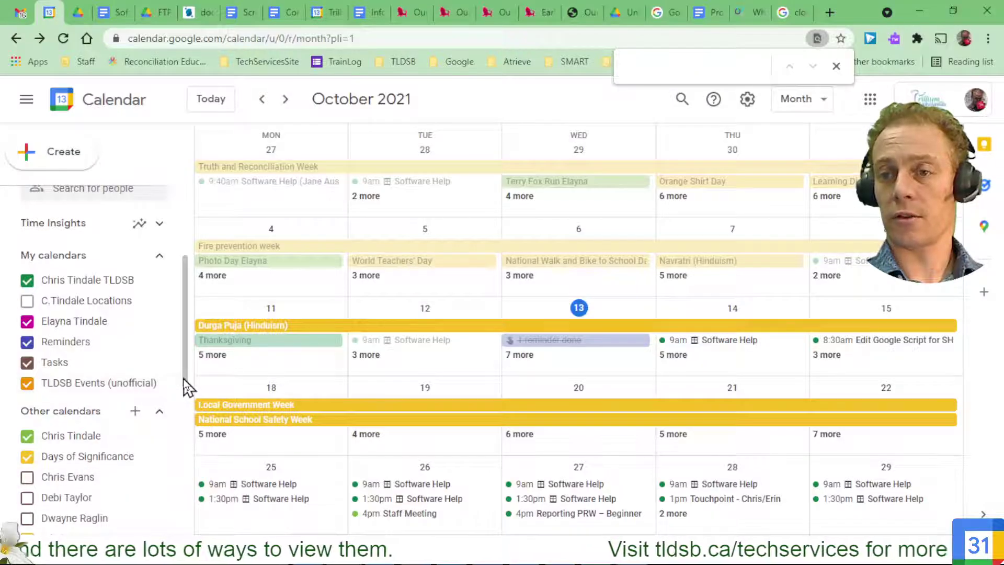
# - Display only the account owner's TLDSB calendar and close the page search
pyautogui.moveTo(183, 378); pyautogui.dragTo(180, 325)
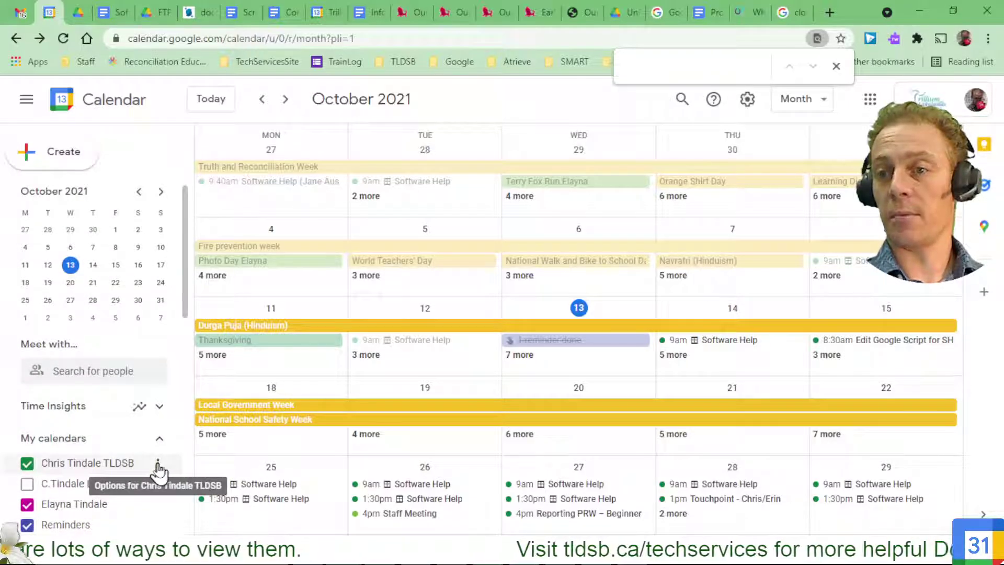
pyautogui.click(158, 464)
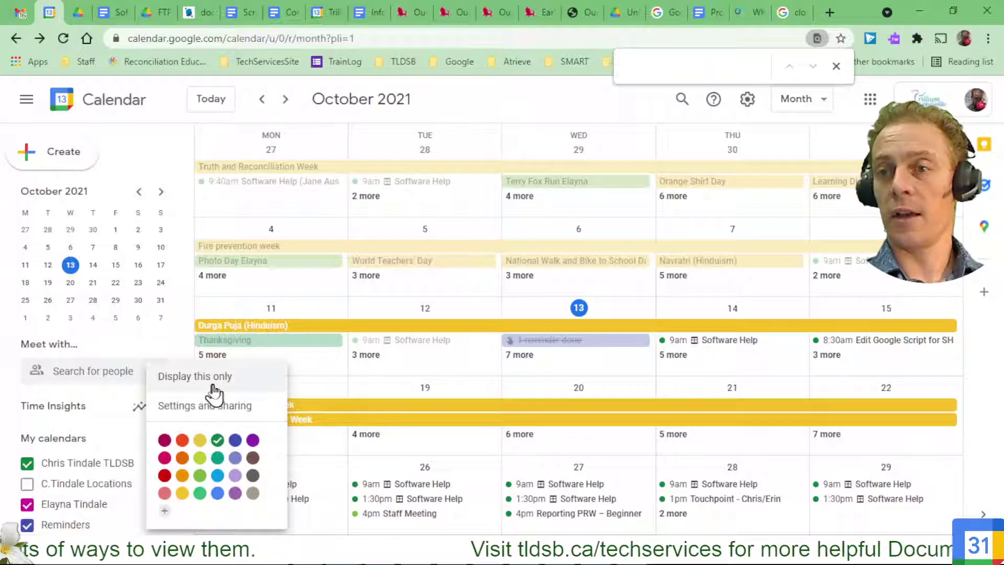
pyautogui.click(214, 390)
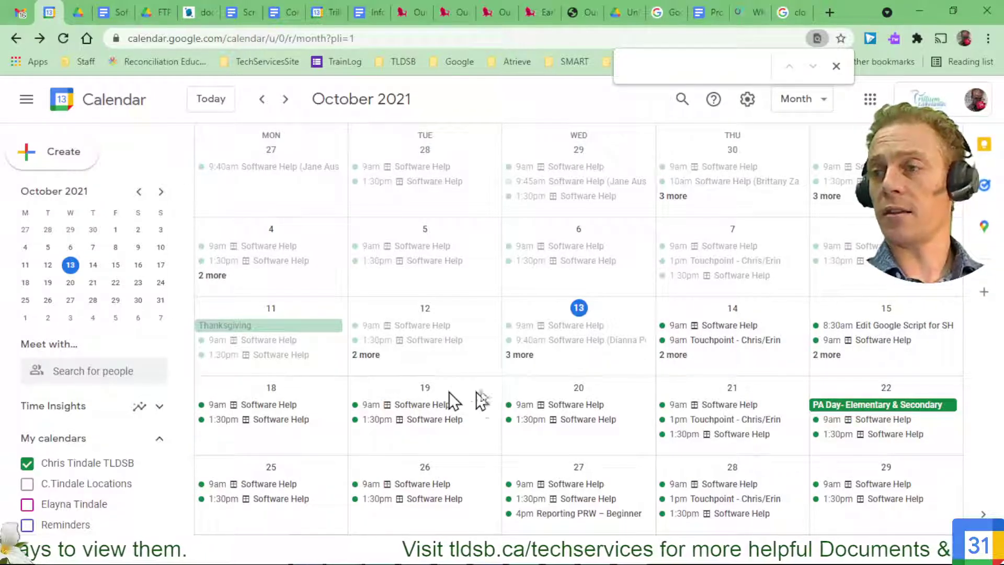
pyautogui.scroll(-6, 107, 426)
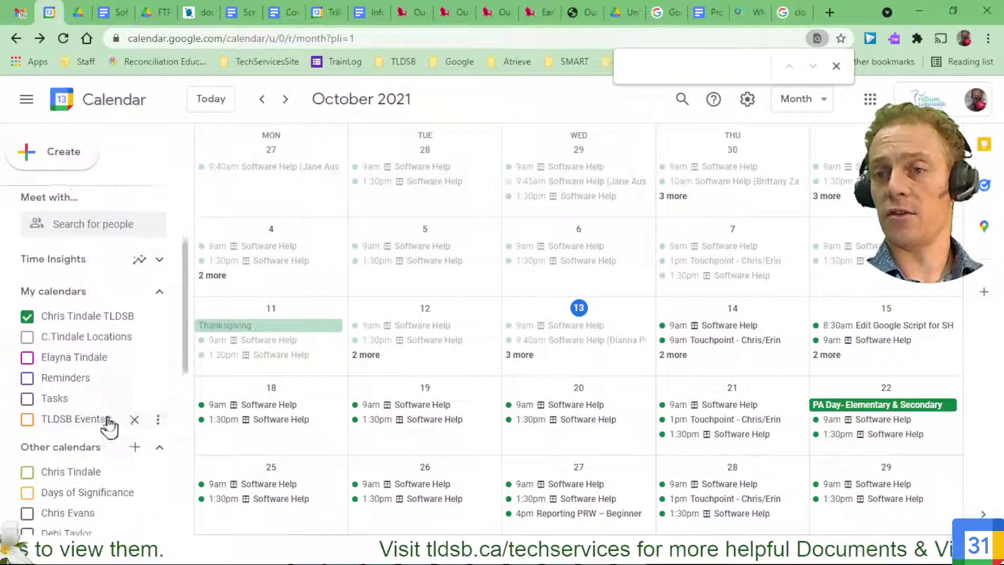
pyautogui.scroll(6, 104, 426)
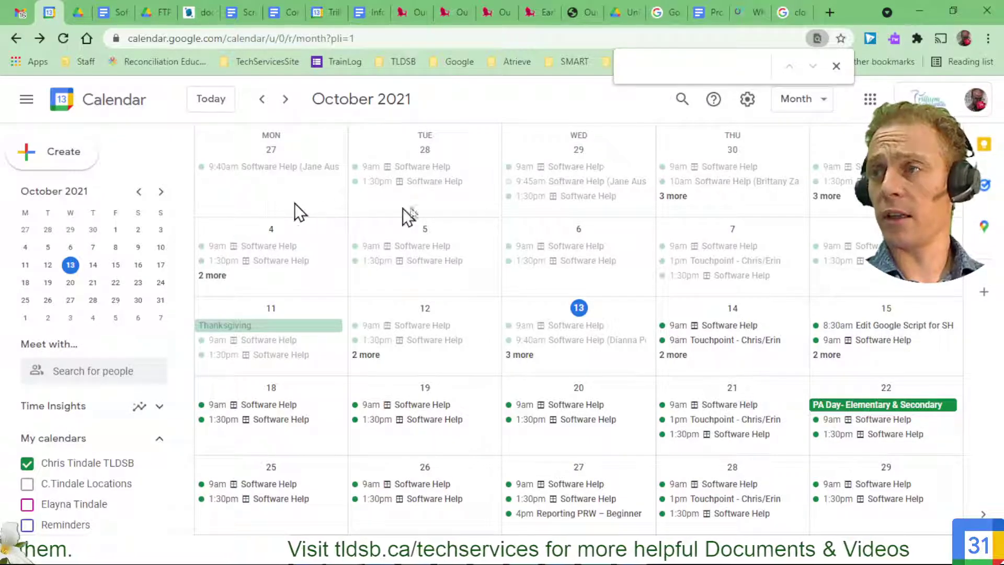
pyautogui.click(836, 67)
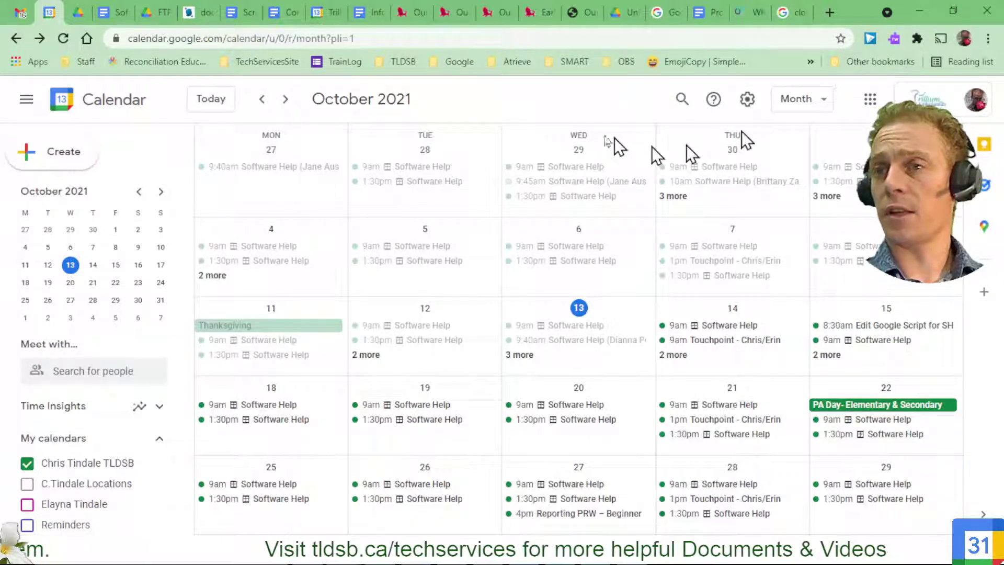
# - Collapse the sidebar with the calendar lists and expand it again
pyautogui.click(26, 100)
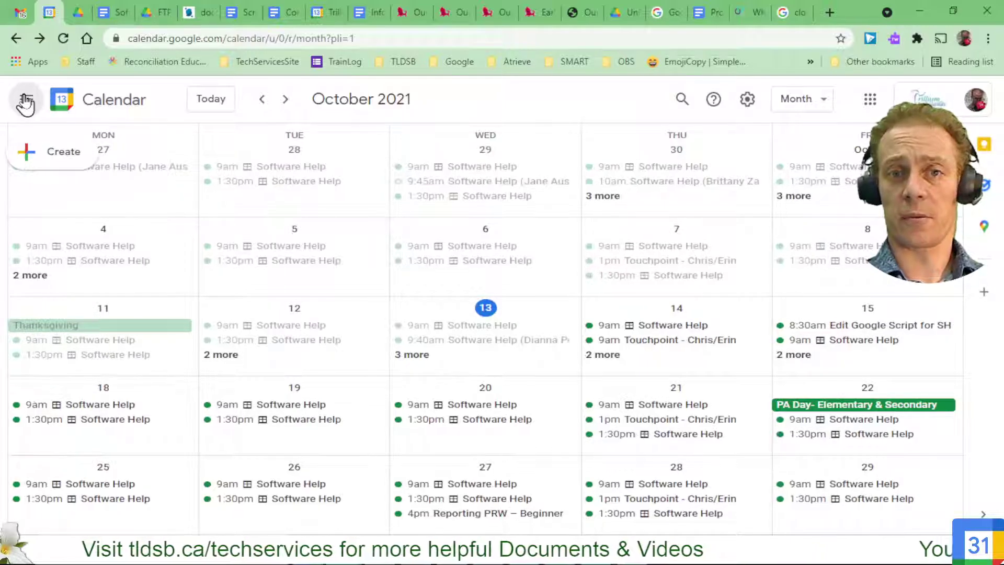
pyautogui.click(25, 101)
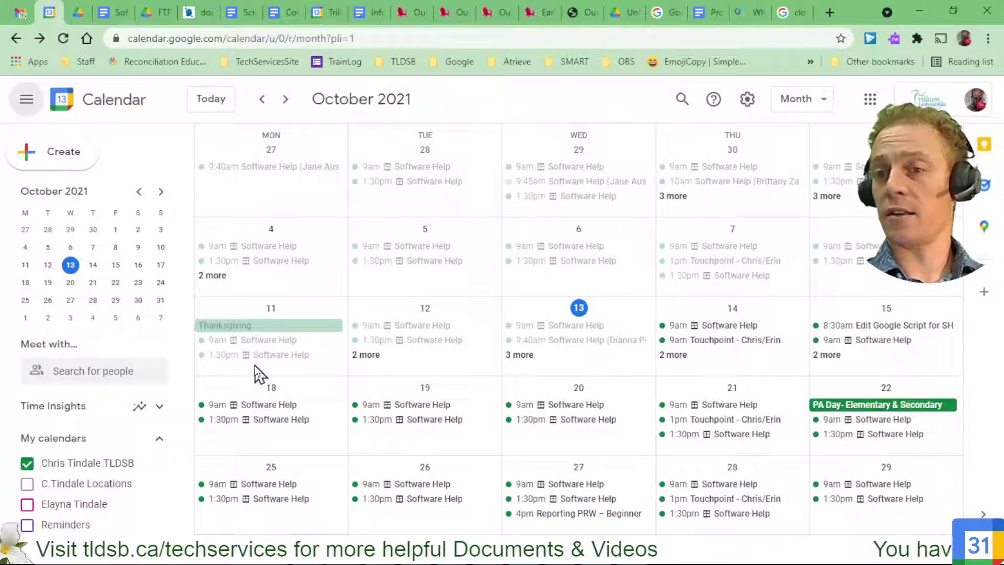
pyautogui.scroll(-4, 149, 429)
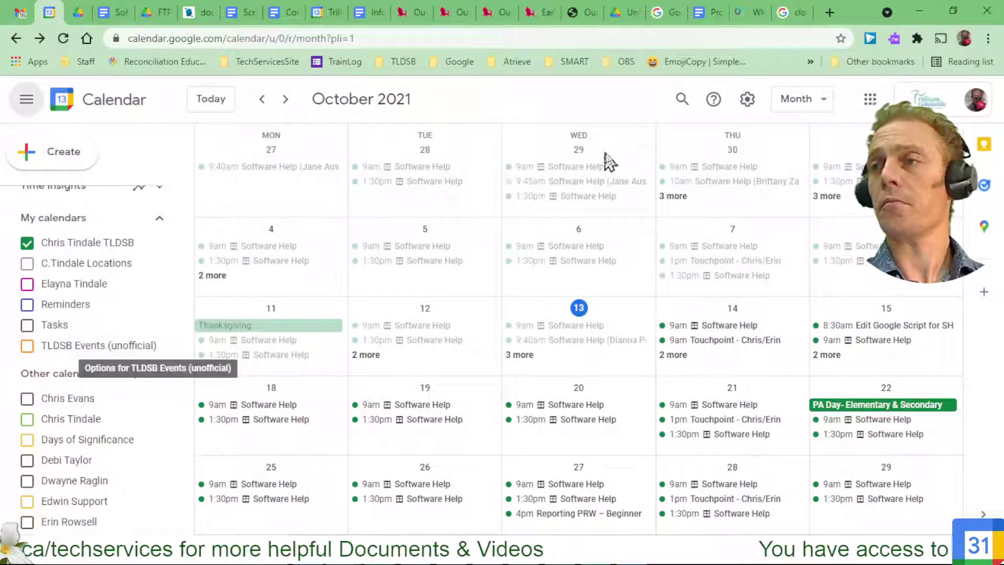
# - Open the view options in the calendar settings and set the custom view to 3 weeks
pyautogui.click(747, 100)
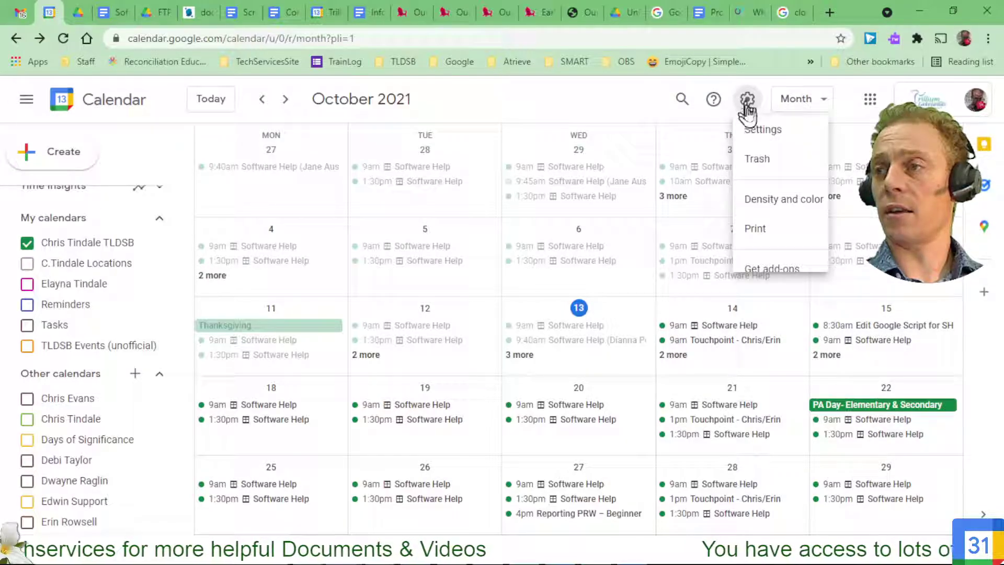
pyautogui.click(778, 140)
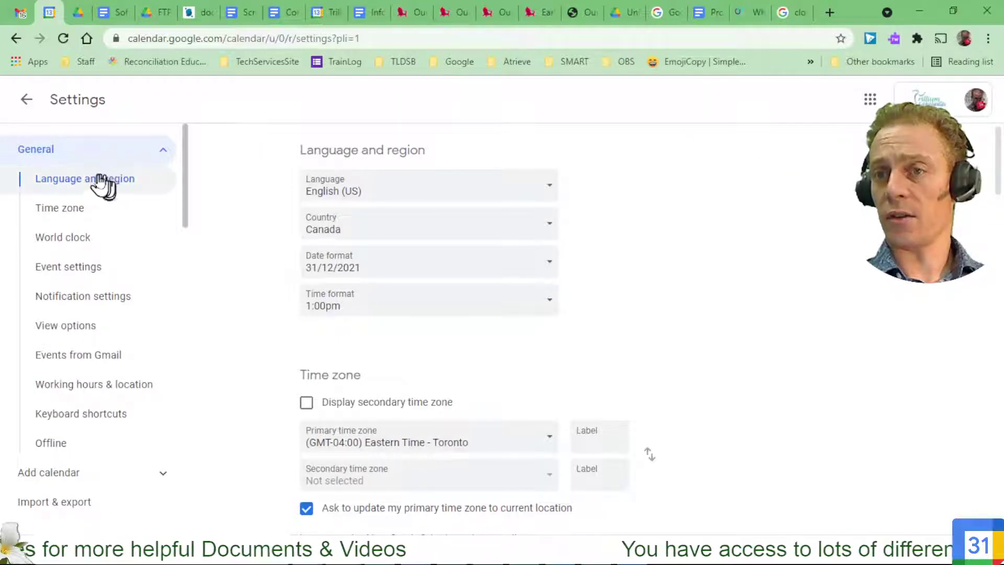
pyautogui.click(76, 330)
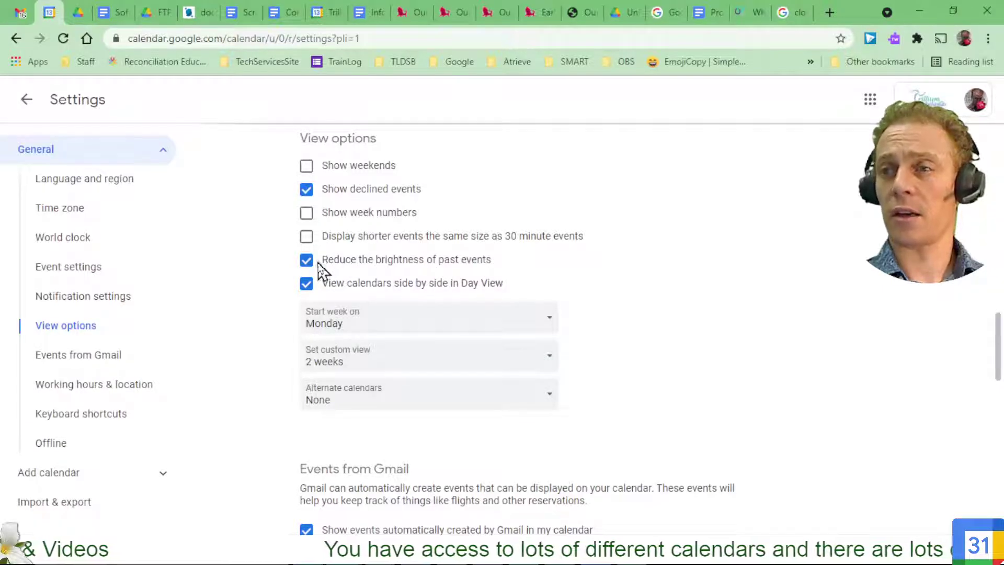
pyautogui.scroll(-1, 610, 247)
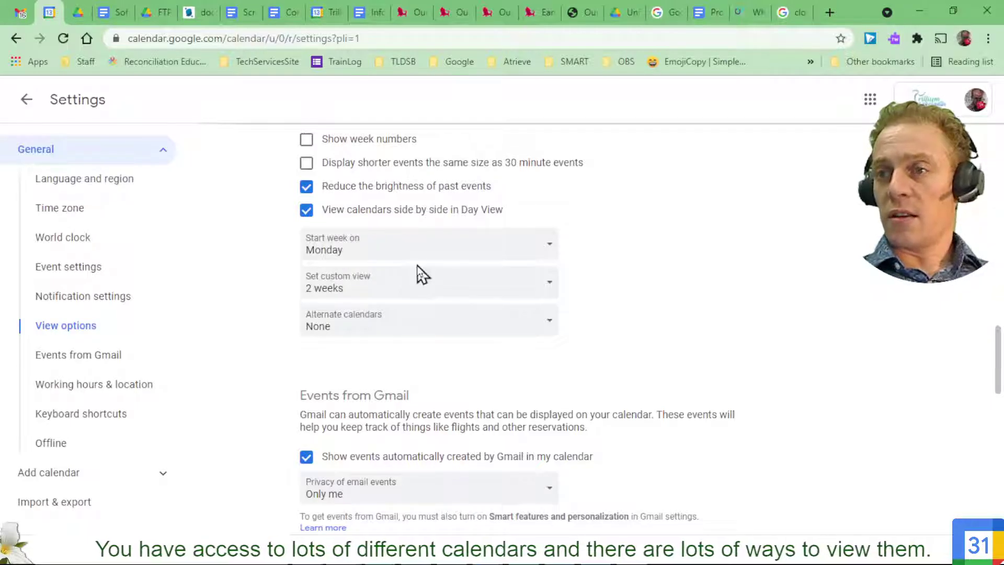
pyautogui.click(528, 285)
pyautogui.click(370, 316)
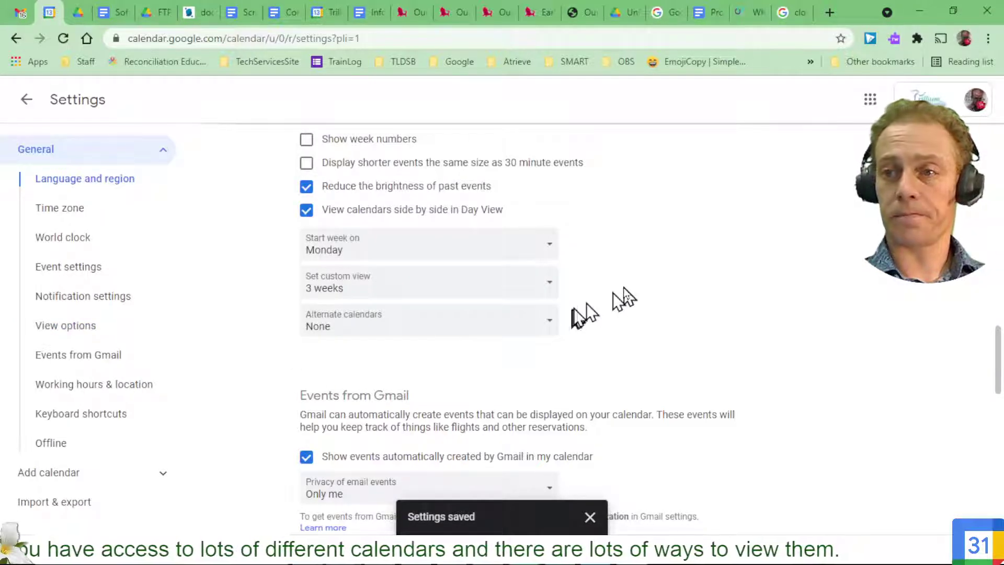
# - Unhide the 2021 family calendar in the settings for my calendars so it shows in the calendar list
pyautogui.scroll(-1, 586, 305)
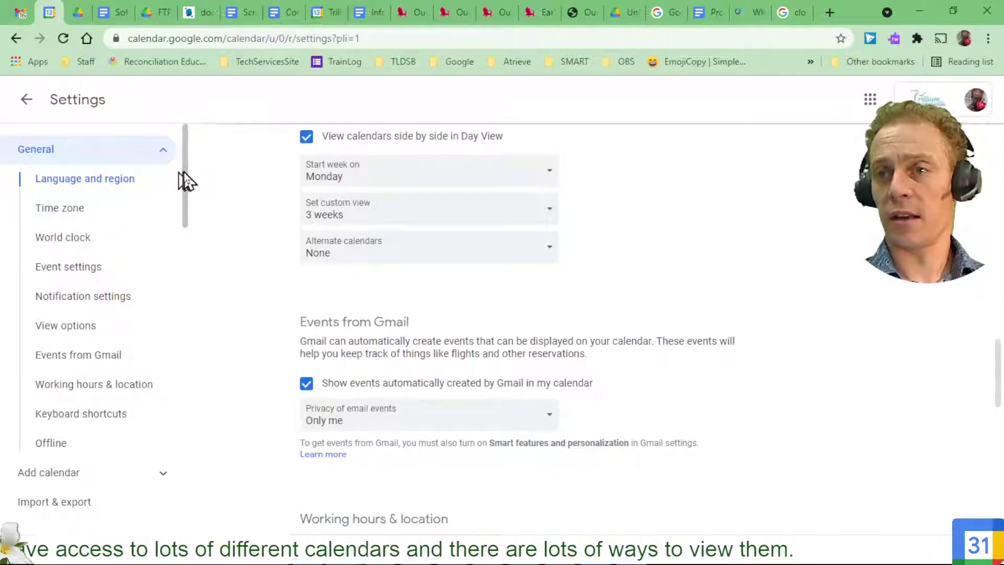
pyautogui.moveTo(188, 180); pyautogui.dragTo(196, 281)
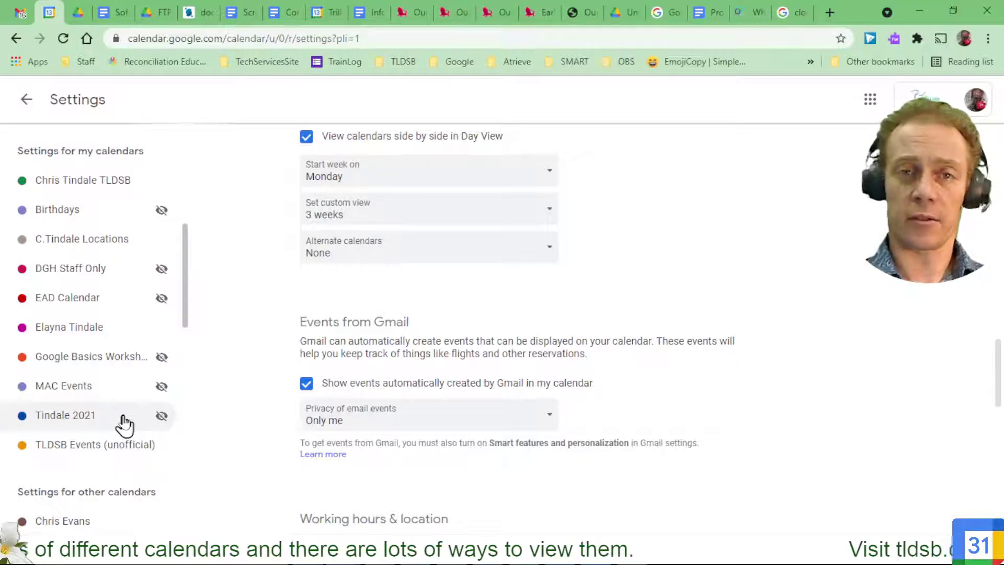
pyautogui.click(161, 416)
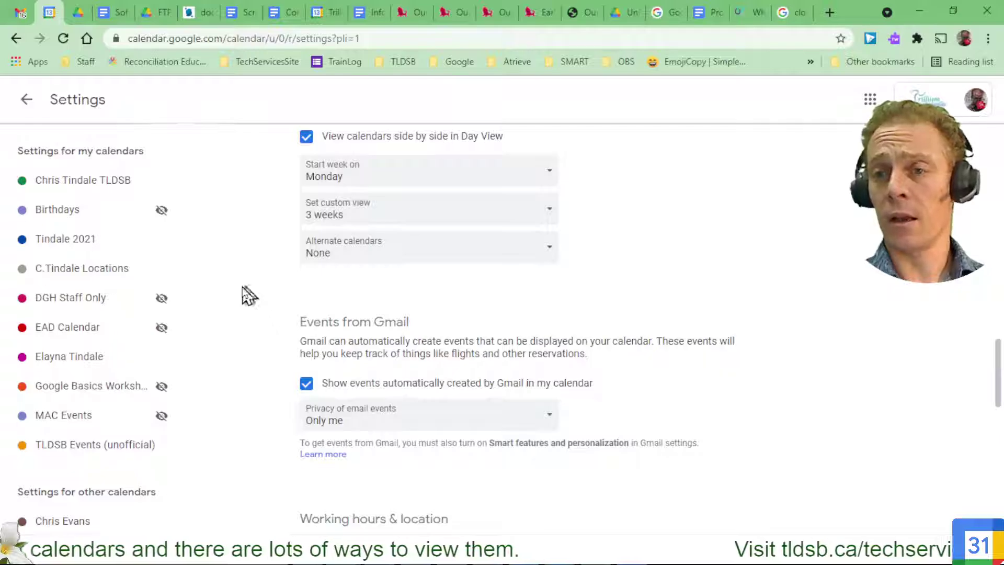
# - Open the settings of SYSTEM CALENDAR under other calendars and review them through to the integration and unsubscribe options
pyautogui.scroll(-2, 220, 298)
pyautogui.scroll(-5, 139, 296)
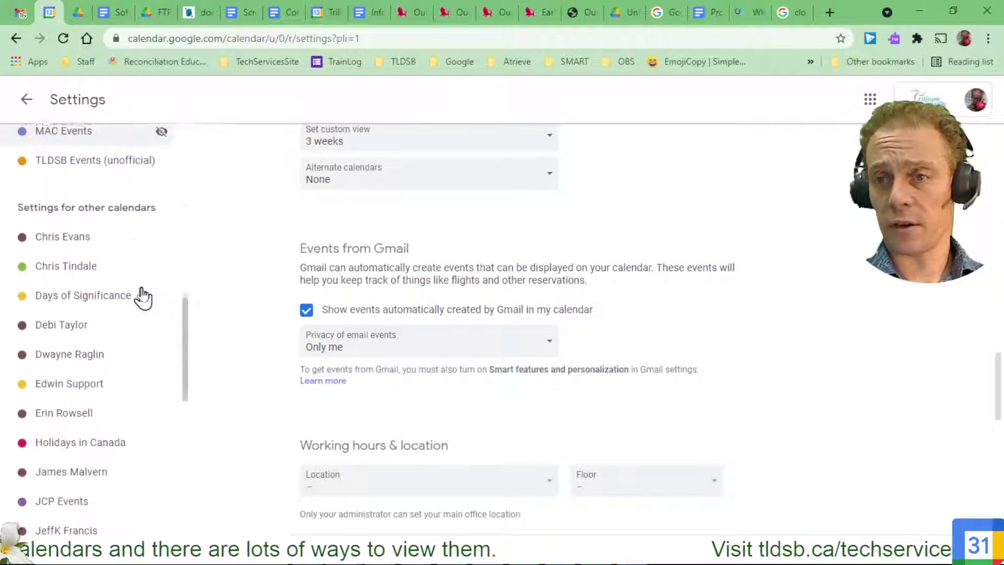
pyautogui.scroll(-10, 141, 297)
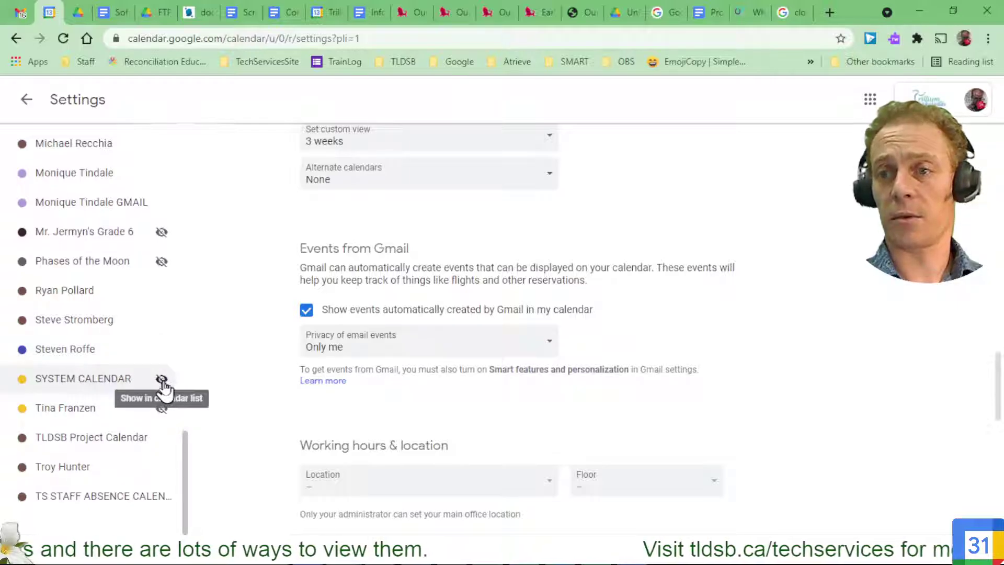
pyautogui.click(106, 385)
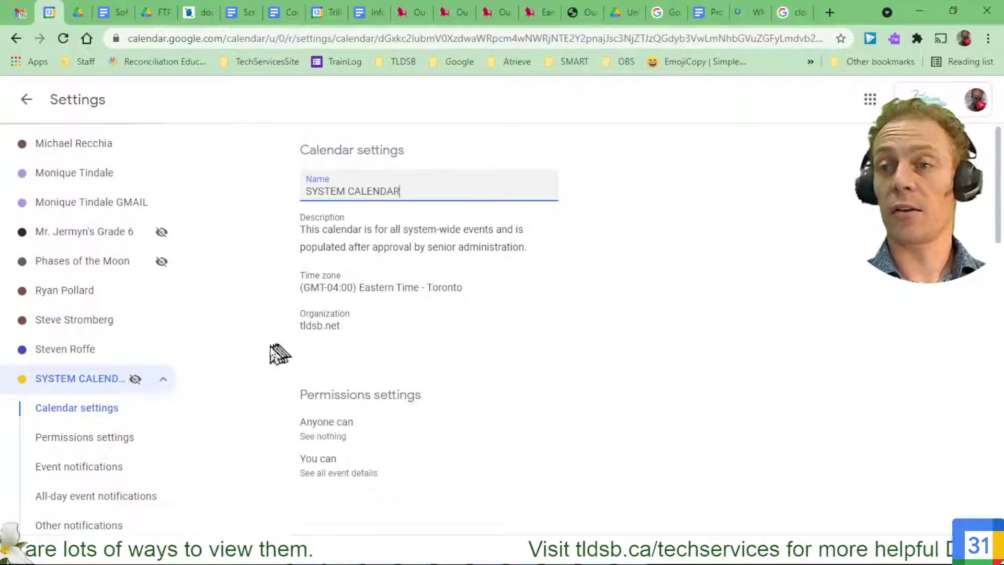
pyautogui.scroll(-5, 280, 340)
pyautogui.scroll(-12, 279, 340)
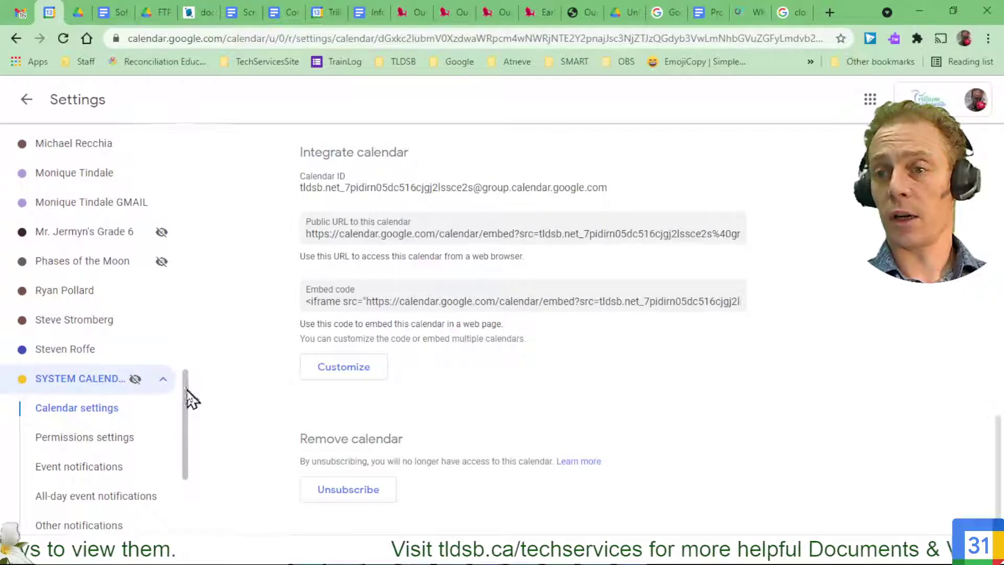
# - Open the settings of the 2021 family calendar, review them through to the unsubscribe and delete options, and collapse its entry
pyautogui.moveTo(187, 390); pyautogui.dragTo(198, 143)
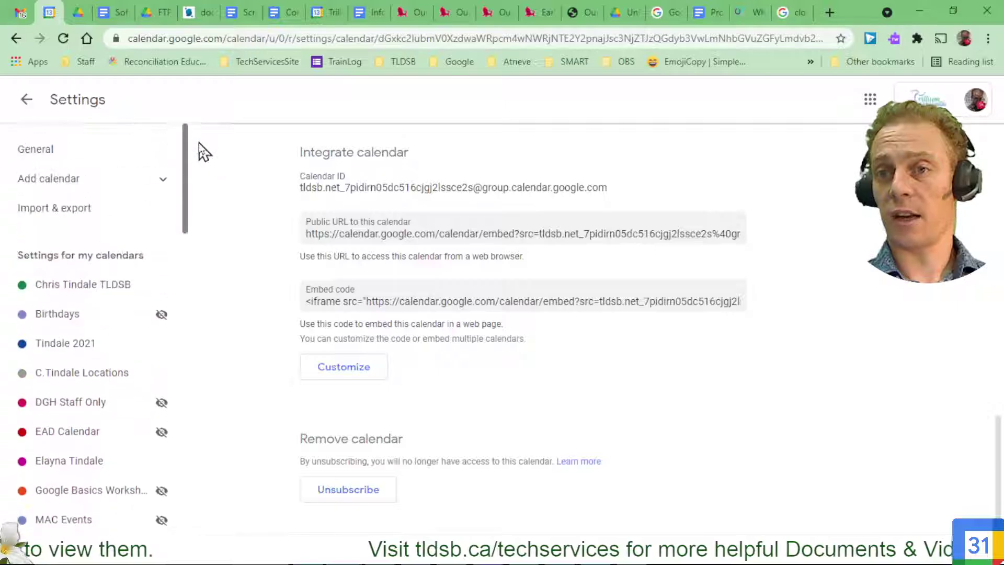
pyautogui.scroll(-1, 199, 154)
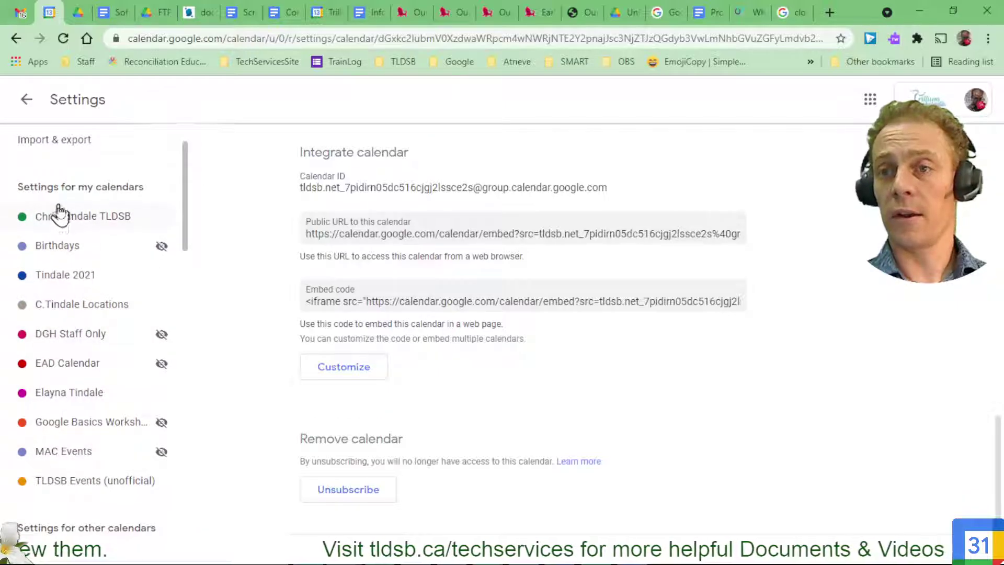
pyautogui.click(62, 285)
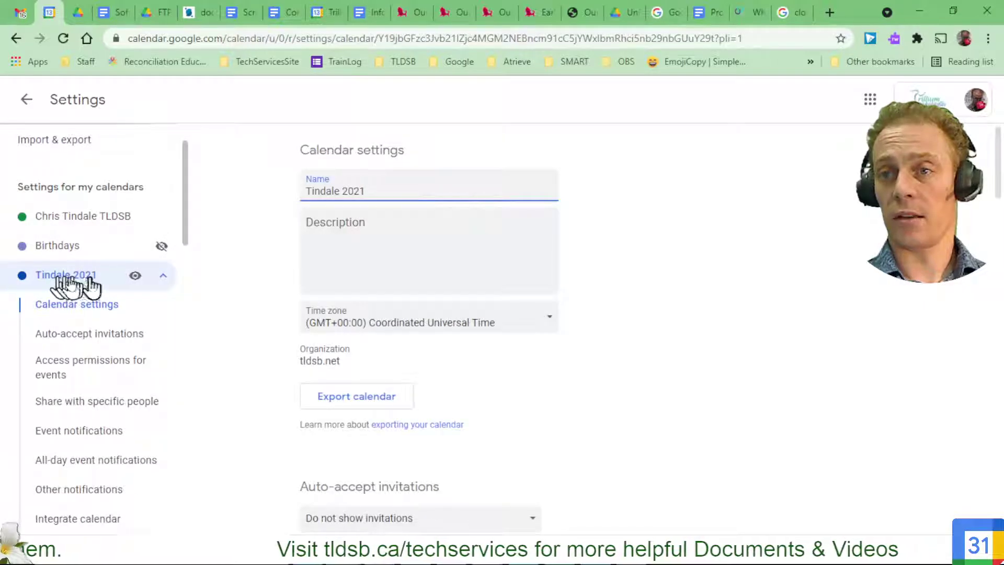
pyautogui.scroll(-5, 265, 328)
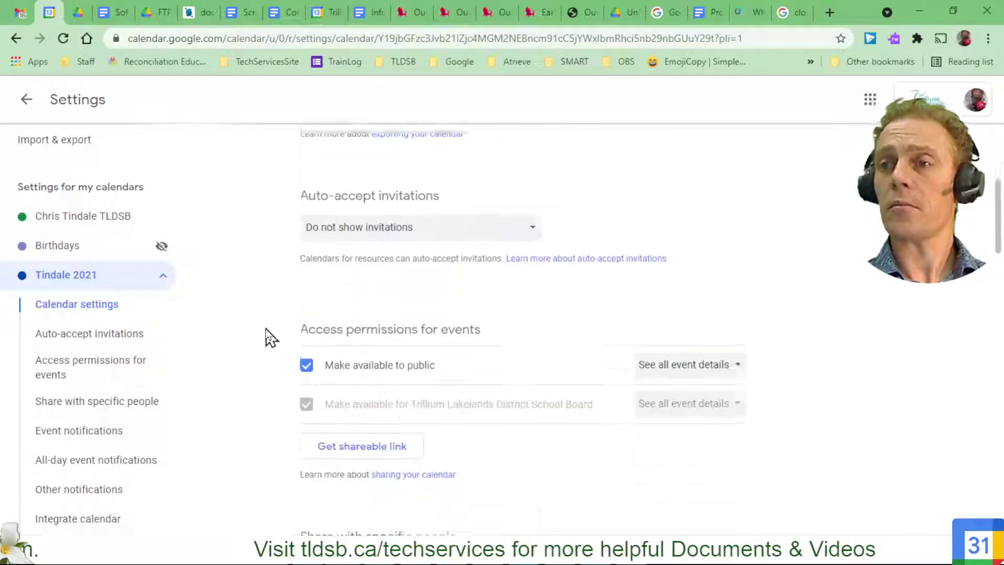
pyautogui.scroll(-10, 265, 329)
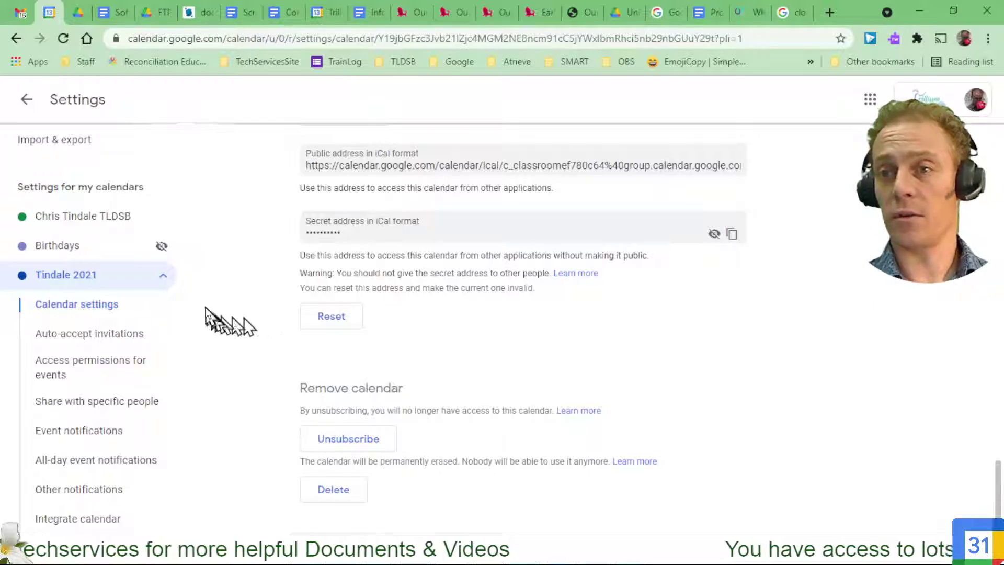
pyautogui.click(164, 266)
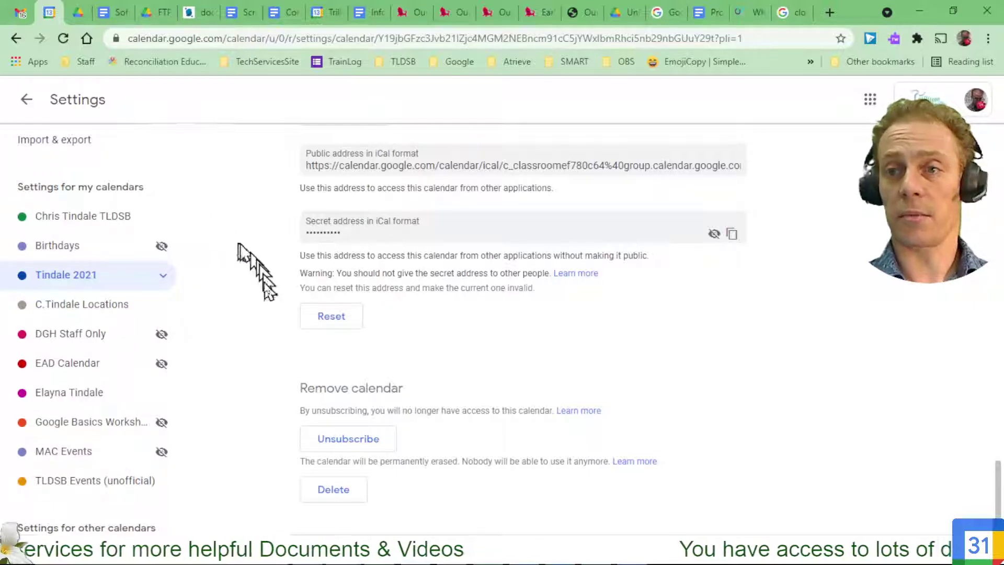
pyautogui.scroll(8, 253, 303)
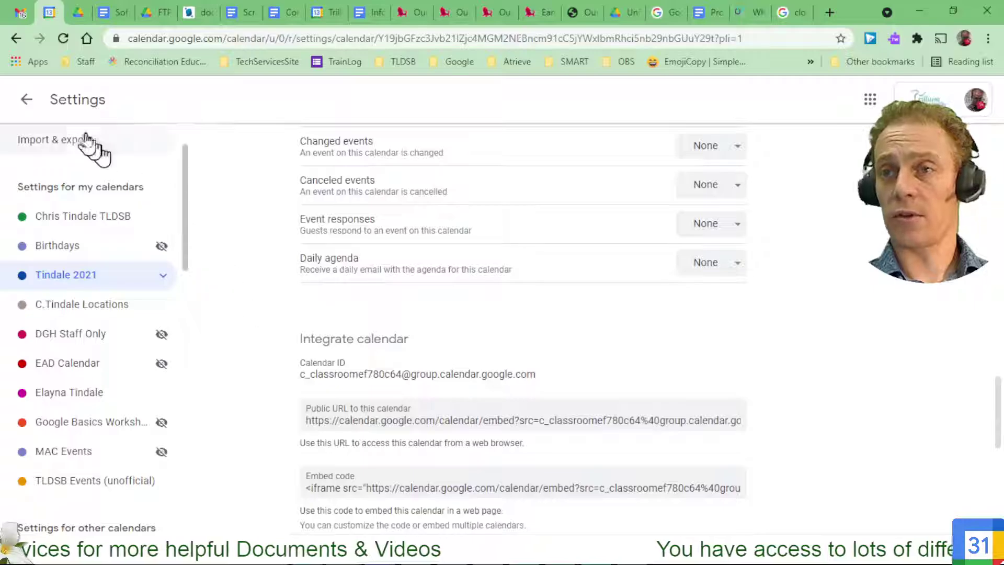
# - Return to the month calendar and look through the lists of my calendars and other calendars
pyautogui.click(27, 101)
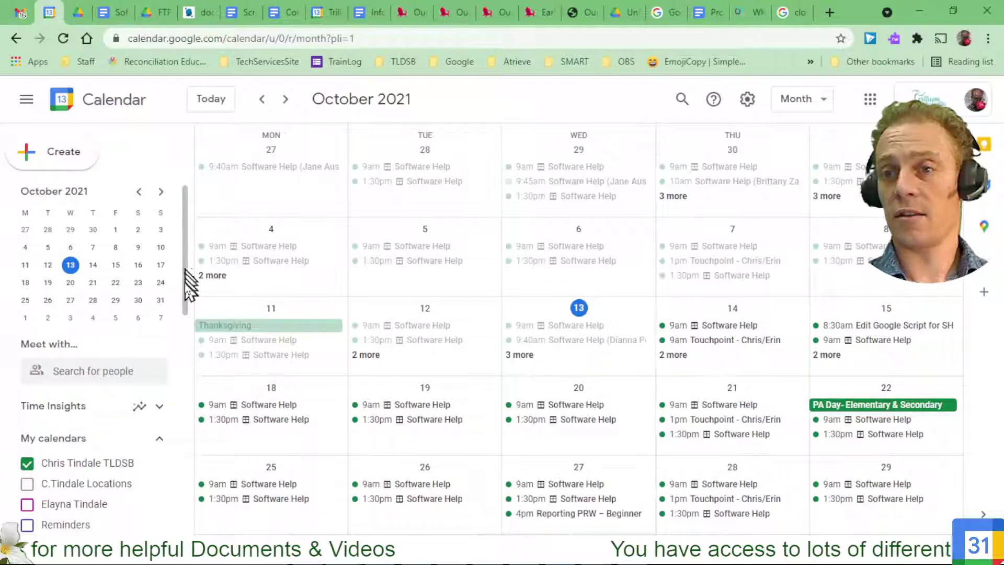
pyautogui.scroll(-5, 141, 316)
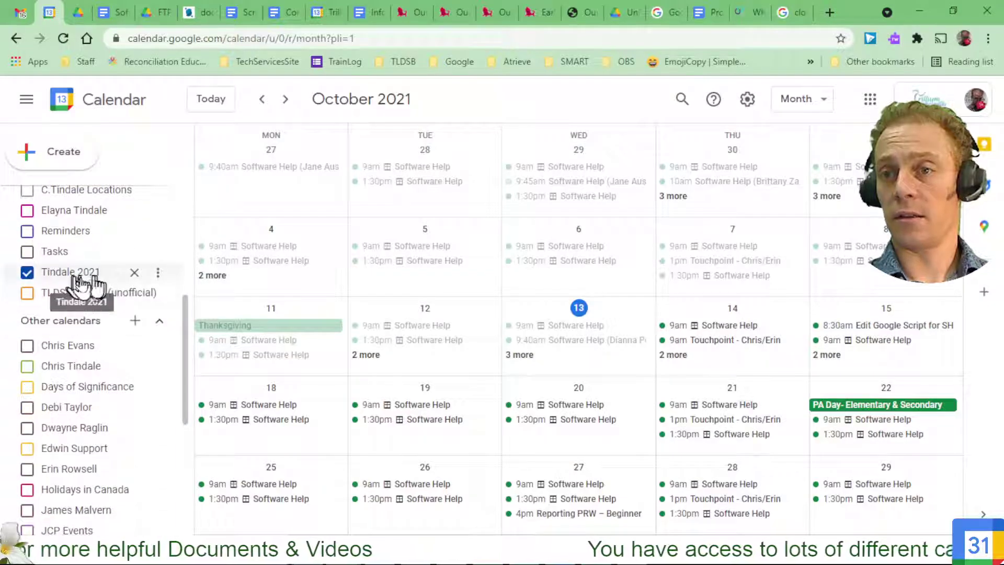
pyautogui.scroll(-6, 151, 296)
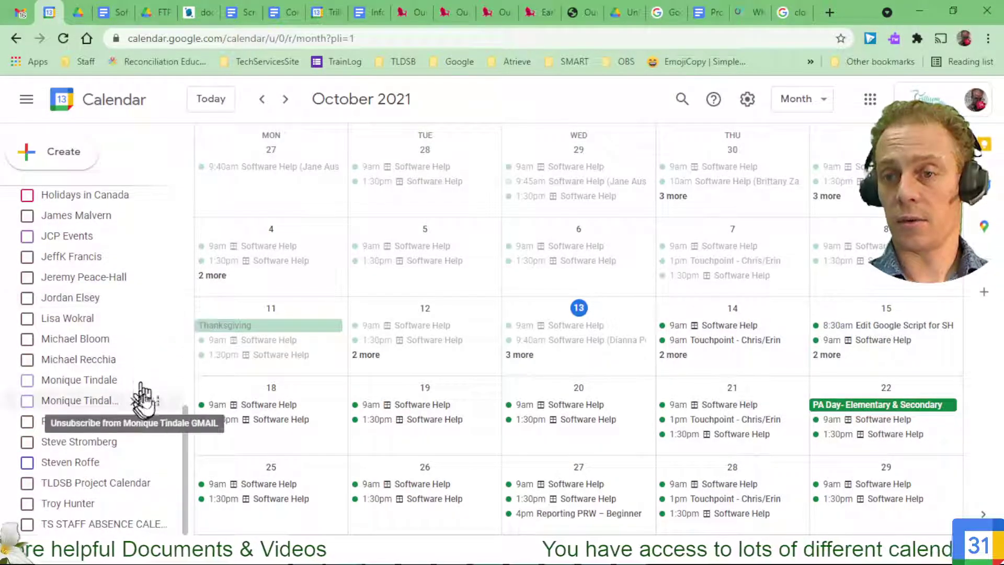
pyautogui.scroll(6, 144, 371)
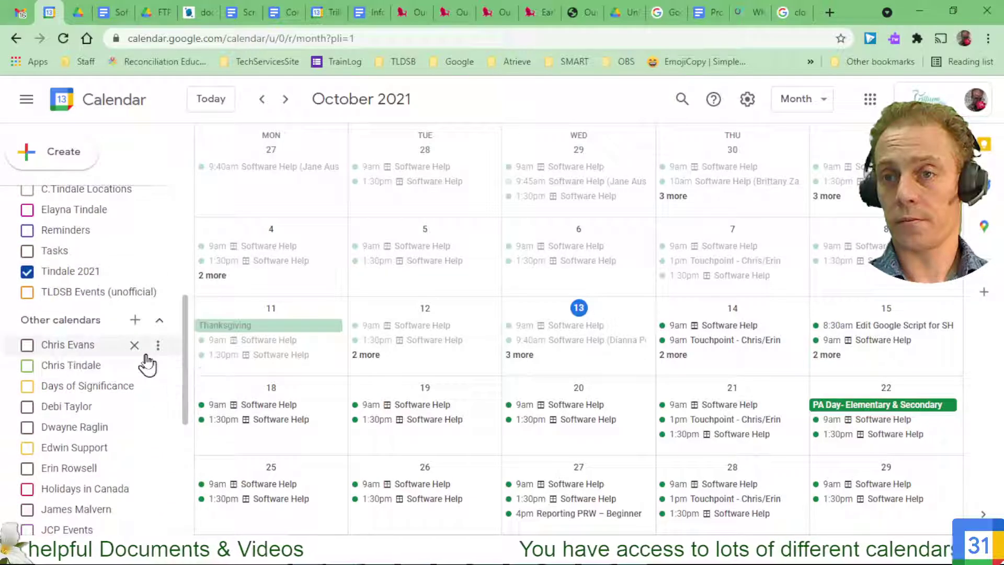
pyautogui.scroll(-3, 146, 362)
pyautogui.scroll(3, 149, 359)
pyautogui.scroll(3, 147, 360)
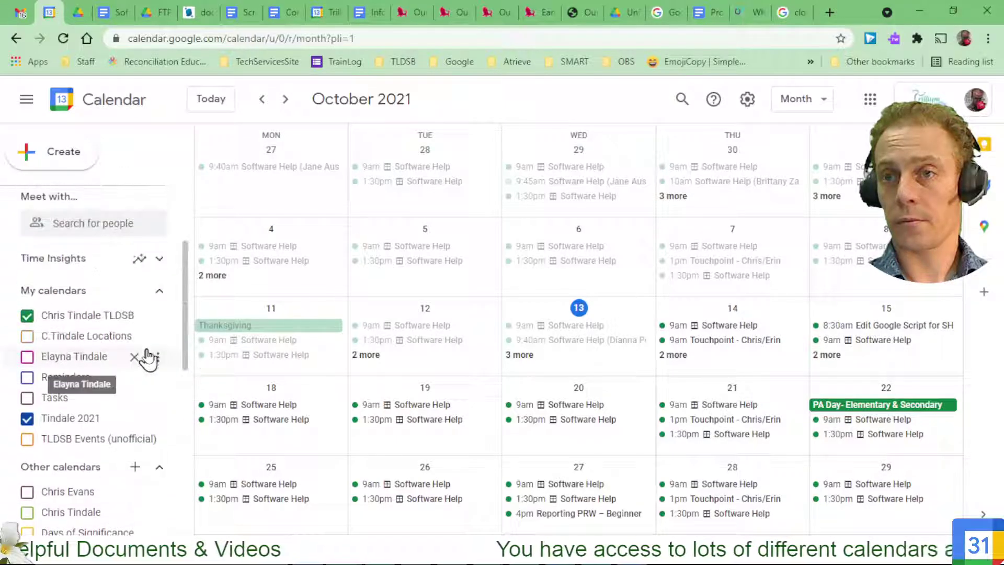
pyautogui.scroll(-7, 146, 360)
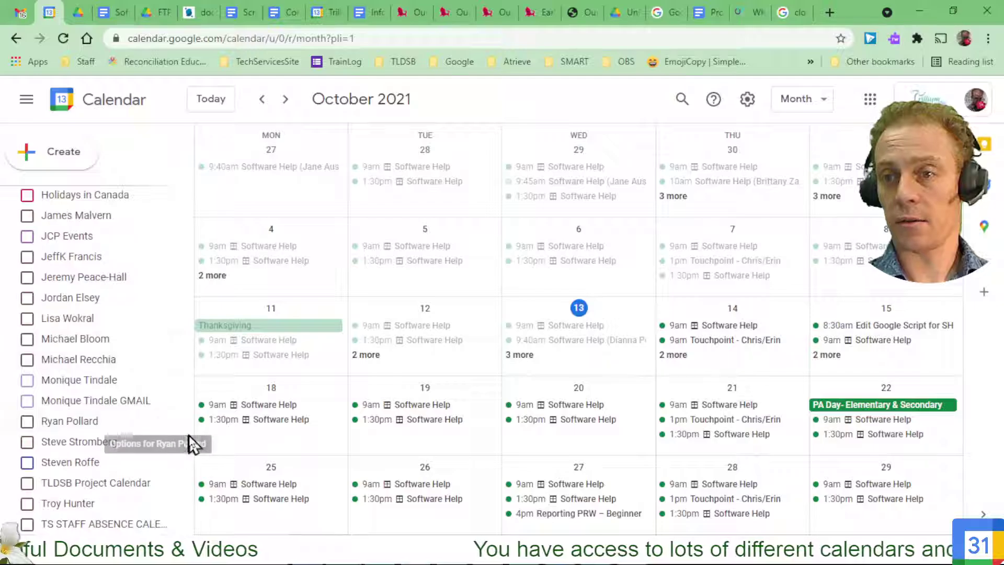
pyautogui.moveTo(186, 461); pyautogui.dragTo(187, 133)
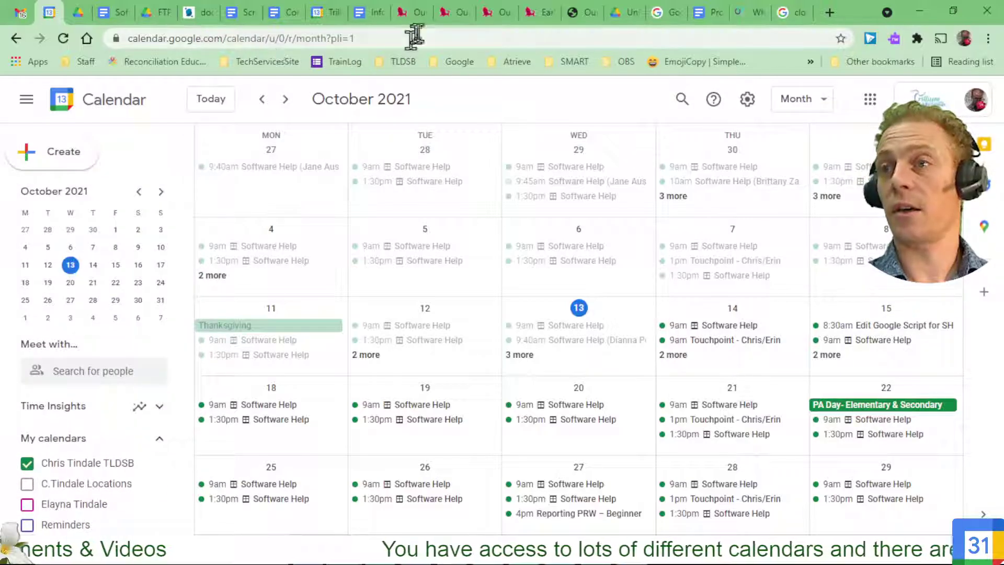
# - Switch to the Our Dock site and add its embedded SYSTEM CALENDAR to the other calendars in Google Calendar
pyautogui.click(409, 13)
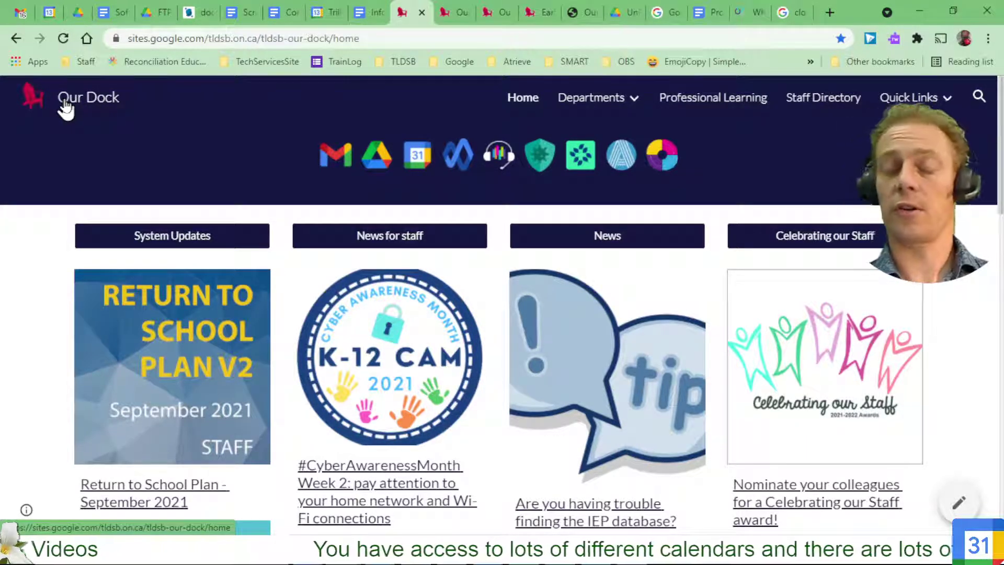
pyautogui.scroll(-14, 52, 172)
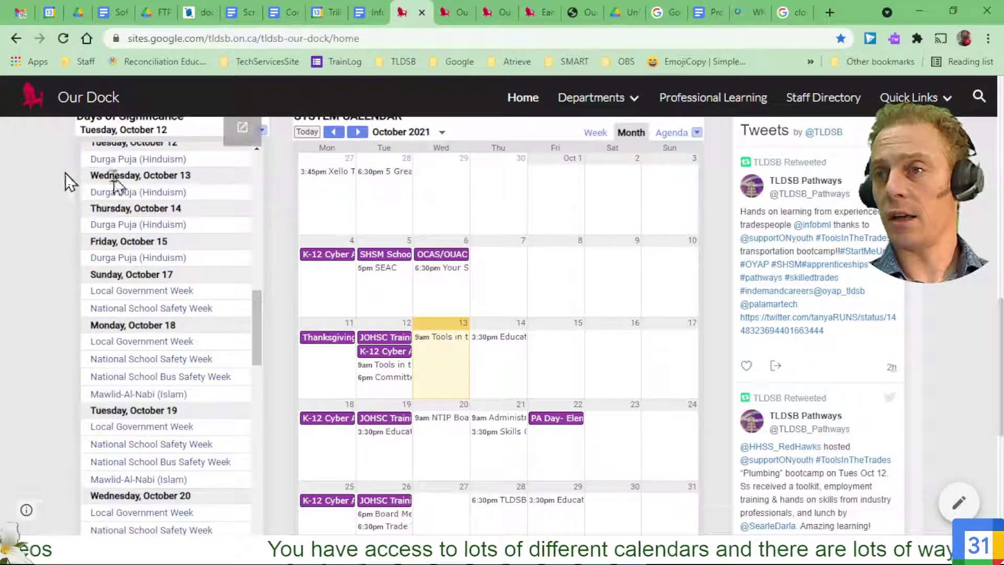
pyautogui.scroll(1, 326, 209)
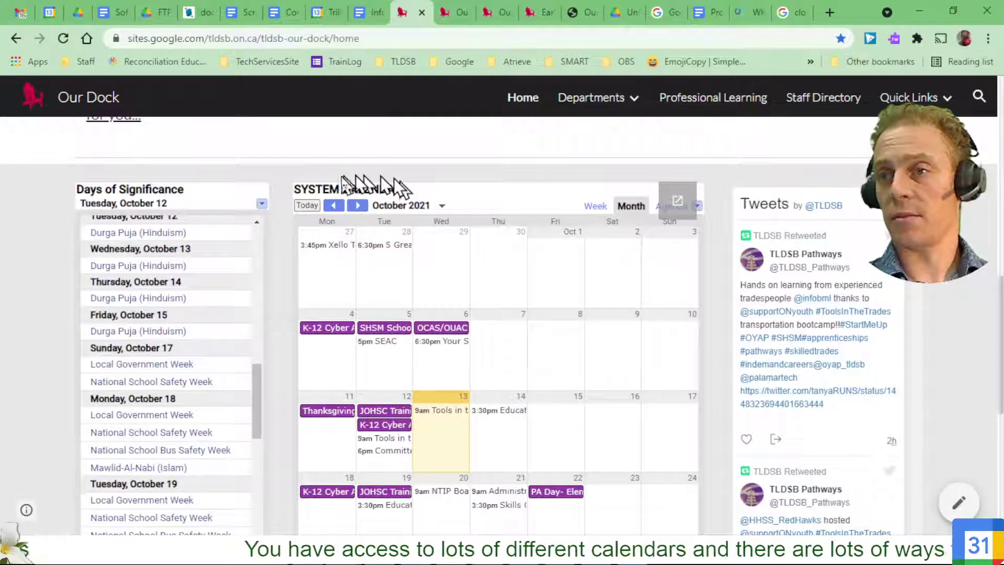
pyautogui.scroll(-4, 578, 296)
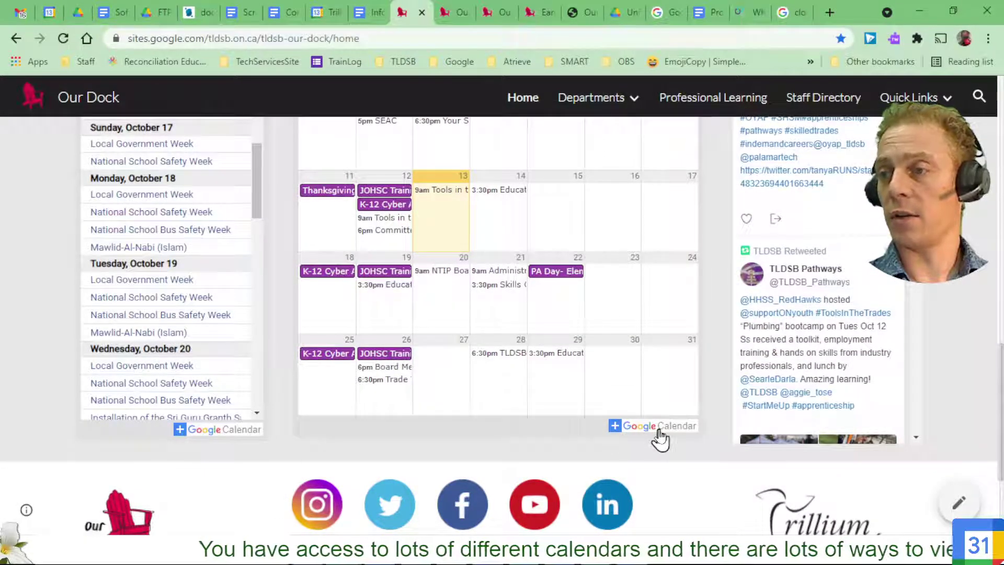
pyautogui.click(660, 436)
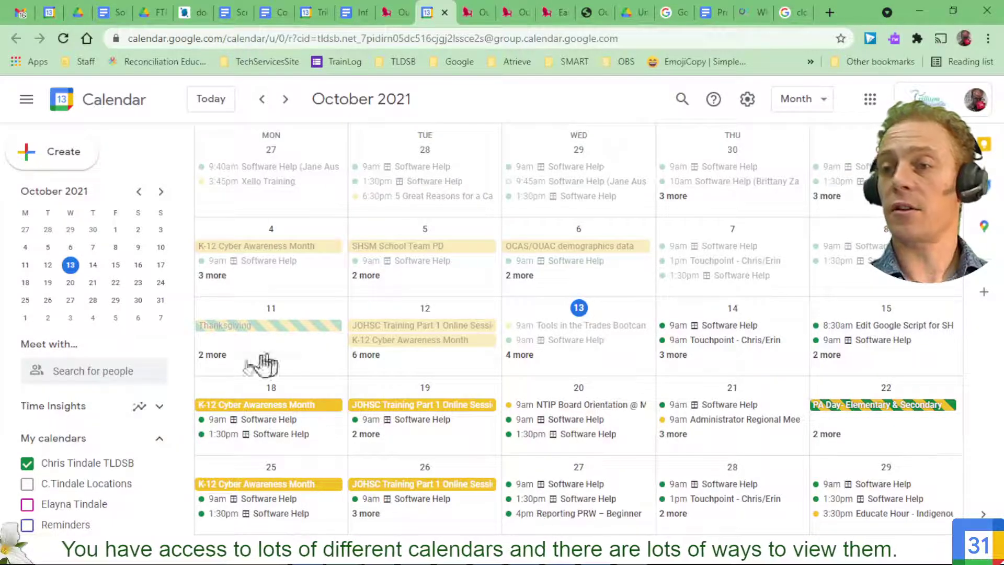
pyautogui.scroll(-5, 136, 392)
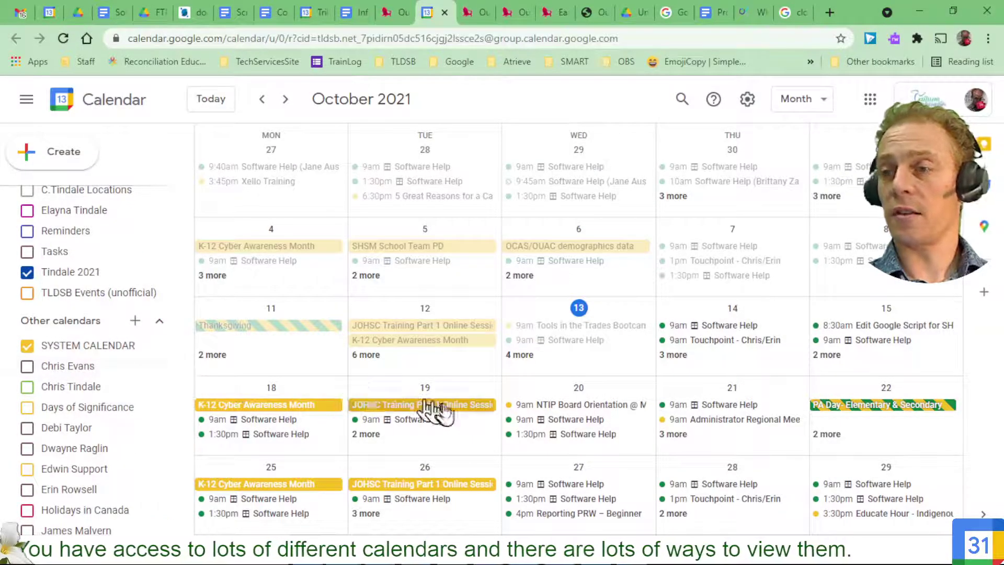
# - Copy the PA Day- Elementary event on November 25, 2021 to the account owner's TLDSB calendar and save it
pyautogui.click(285, 99)
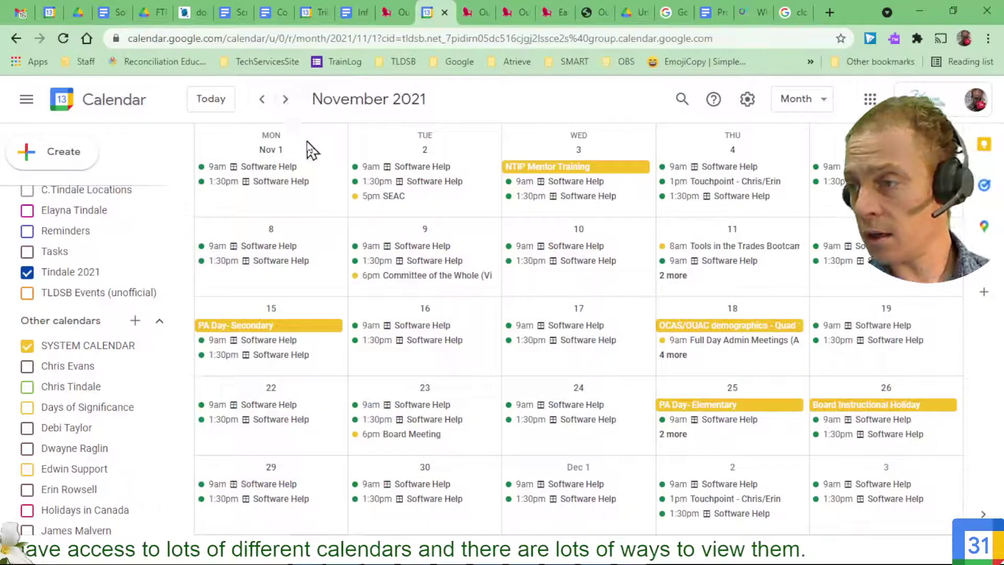
pyautogui.click(709, 413)
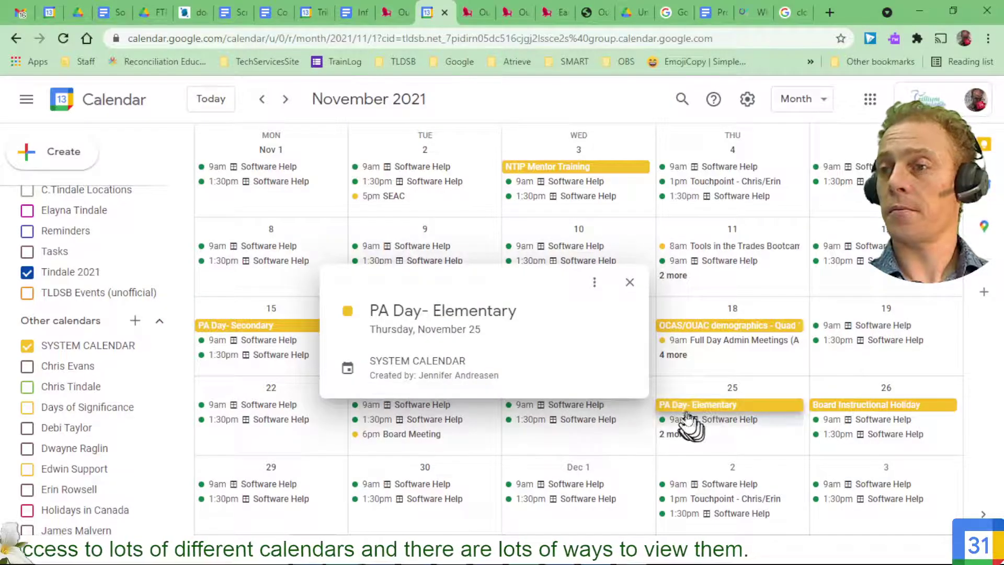
pyautogui.click(595, 285)
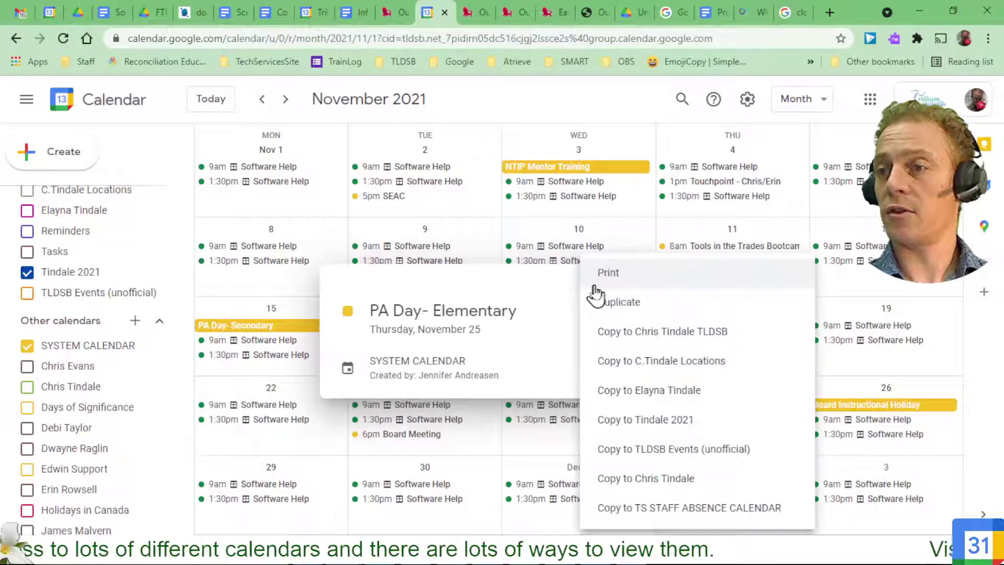
pyautogui.click(677, 336)
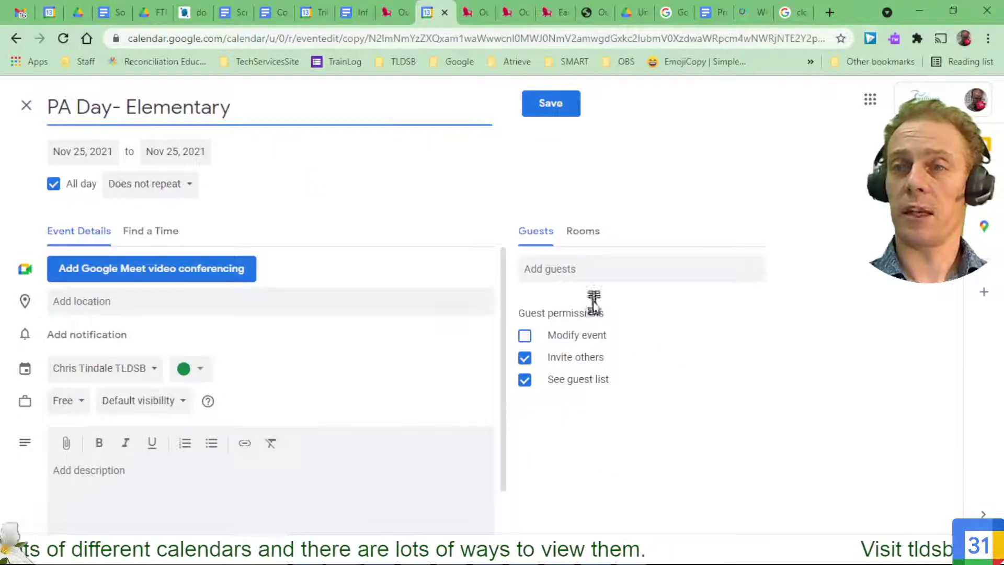
pyautogui.click(547, 111)
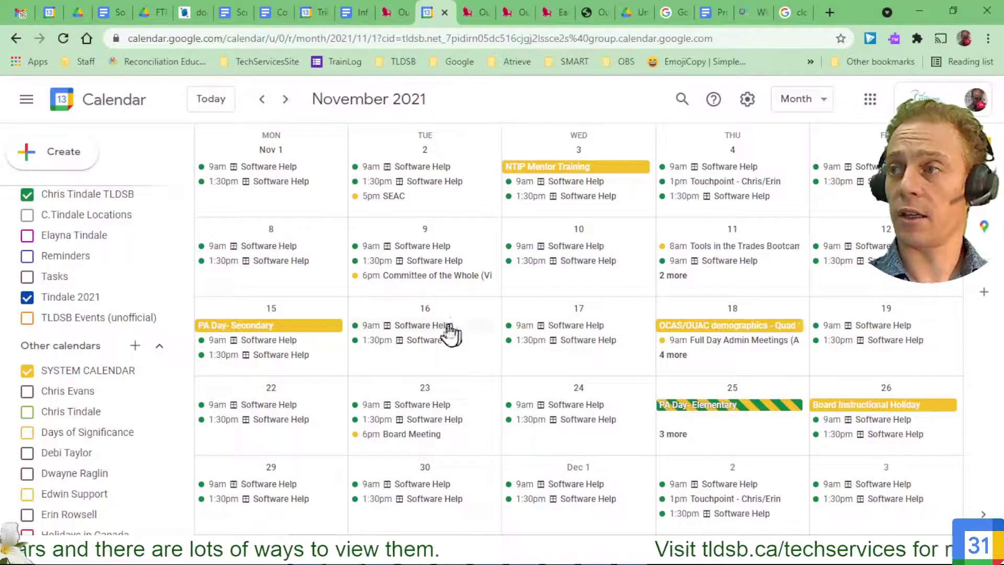
# - Check the browser's installed extensions, close that list, and hide the SYSTEM CALENDAR events from the November month view
pyautogui.click(917, 39)
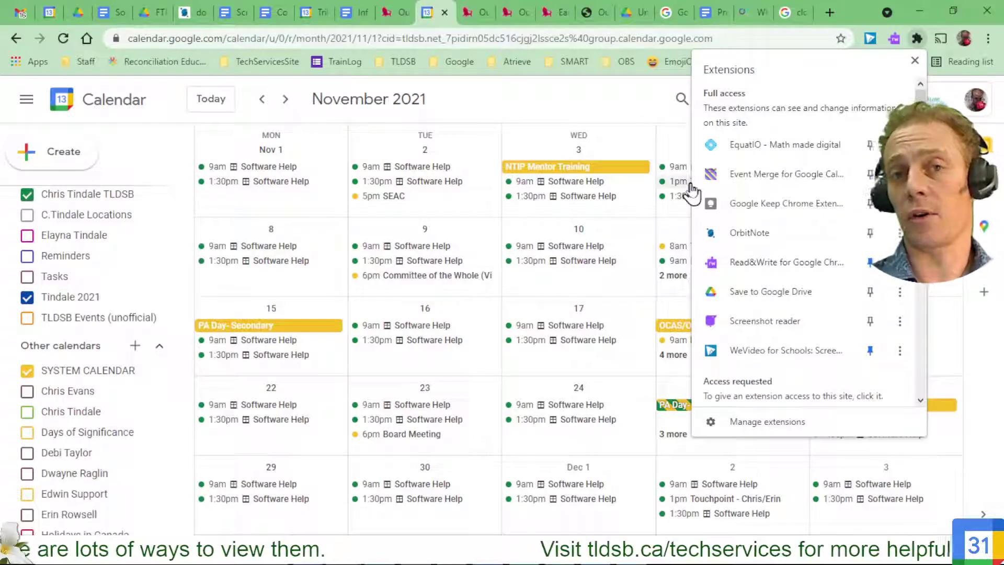
pyautogui.click(506, 104)
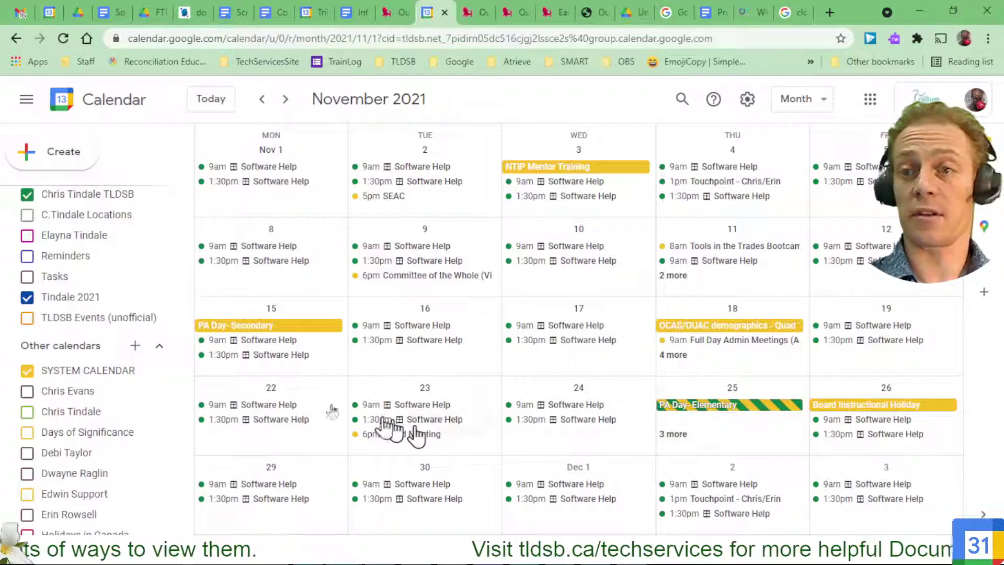
pyautogui.click(28, 372)
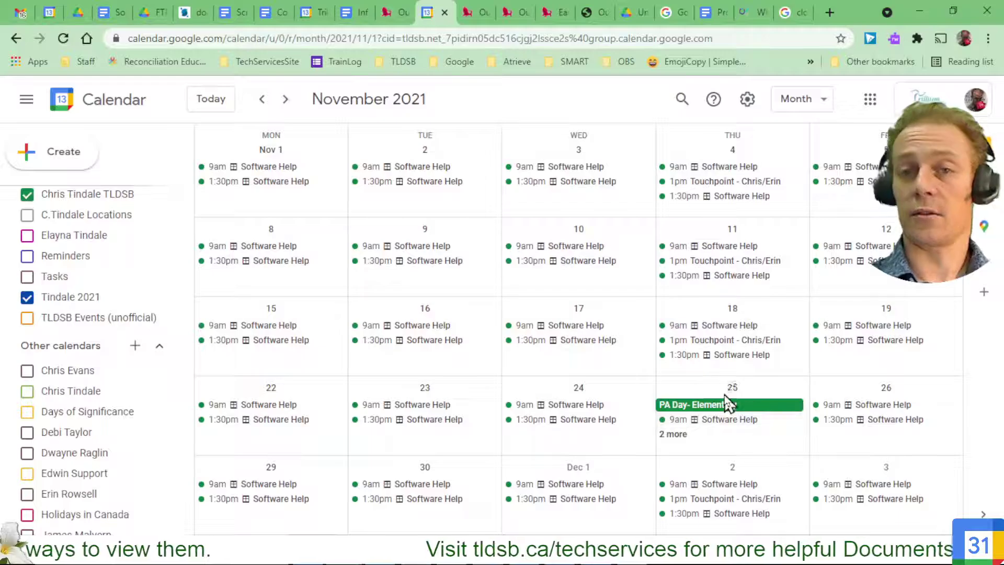